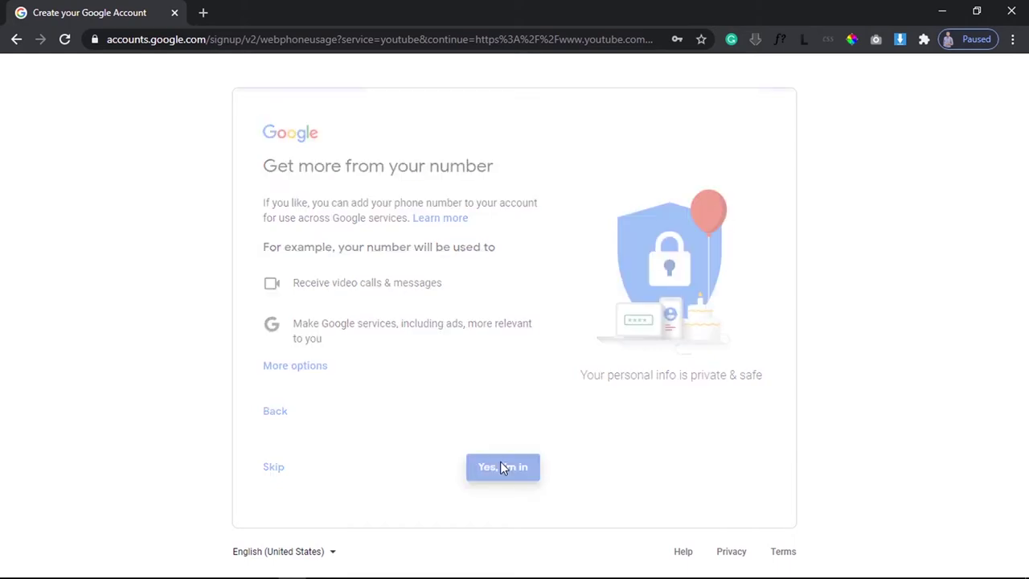
# Scroll to the bottom of Privacy and Terms and agree to finish creating the Google Account.
pyautogui.scroll(-15, 579, 506)
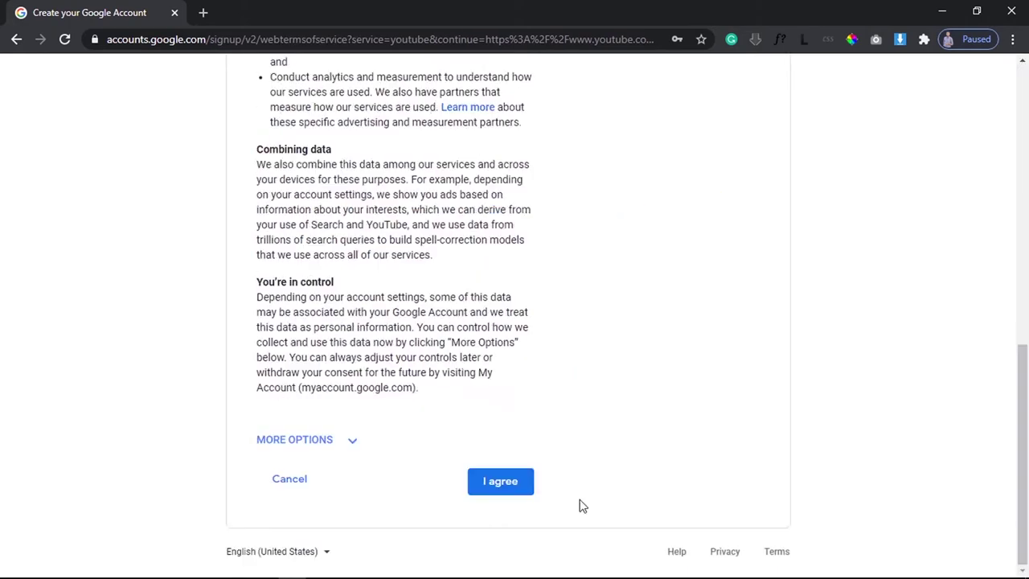
pyautogui.click(509, 486)
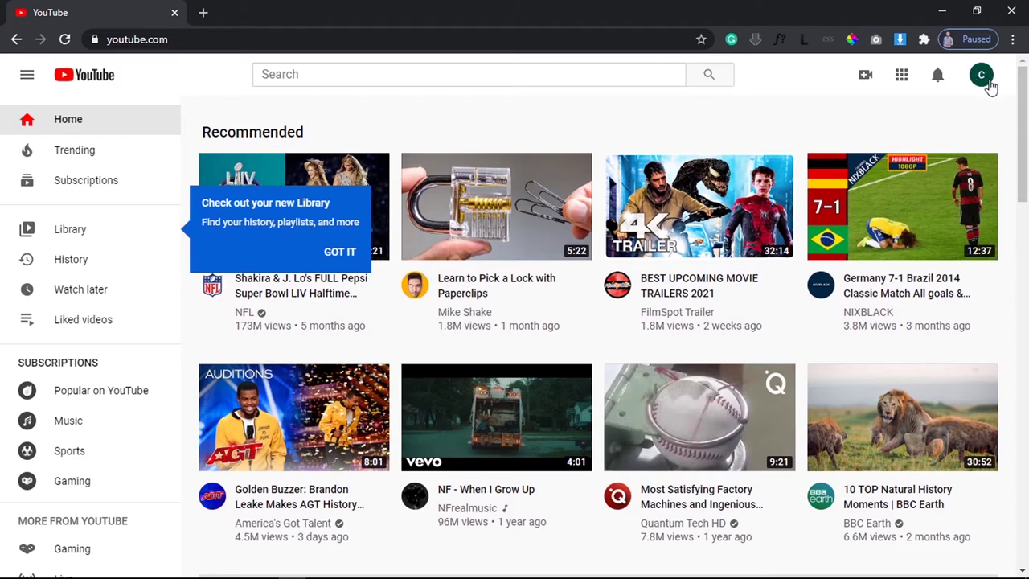
# Dismiss the Library tip, choose 'Create a channel' from the account menu, and get started.
pyautogui.click(984, 76)
pyautogui.click(983, 76)
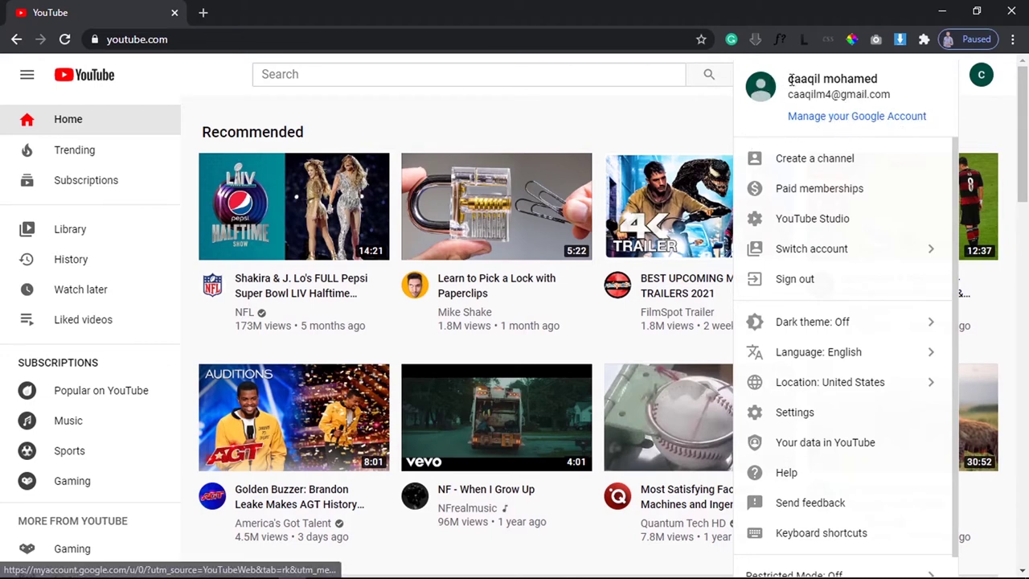
pyautogui.click(992, 109)
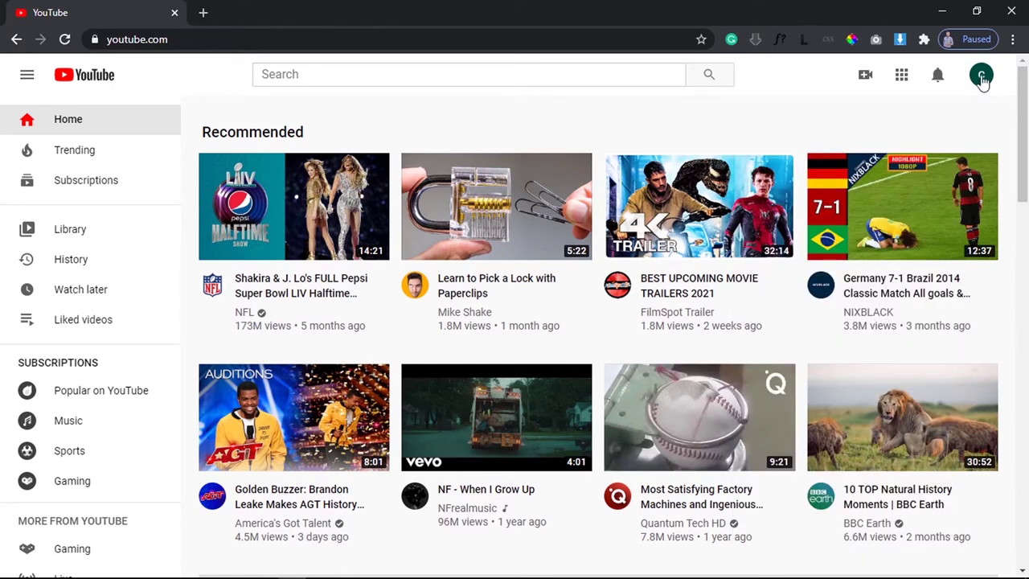
pyautogui.click(981, 78)
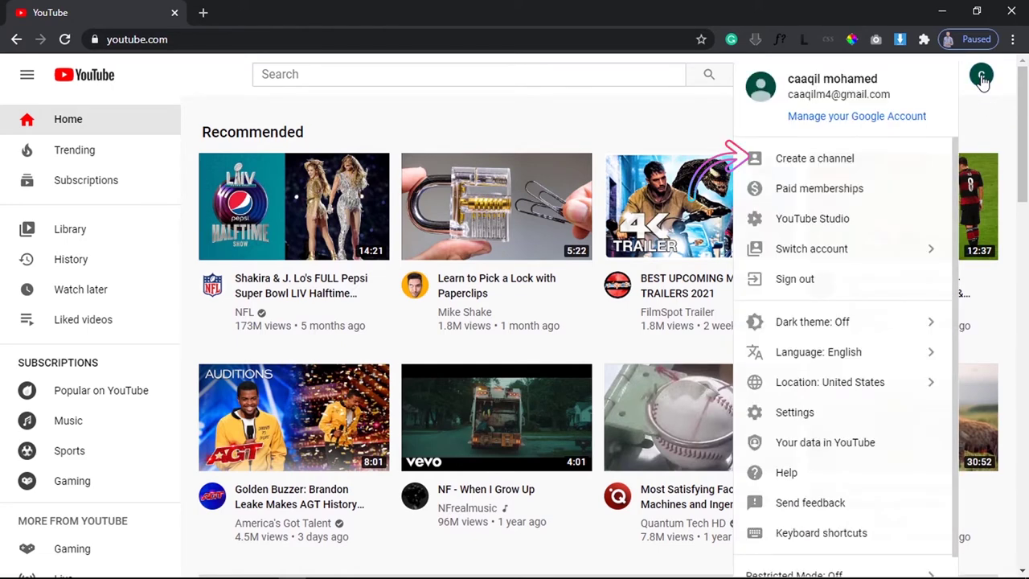
pyautogui.click(849, 162)
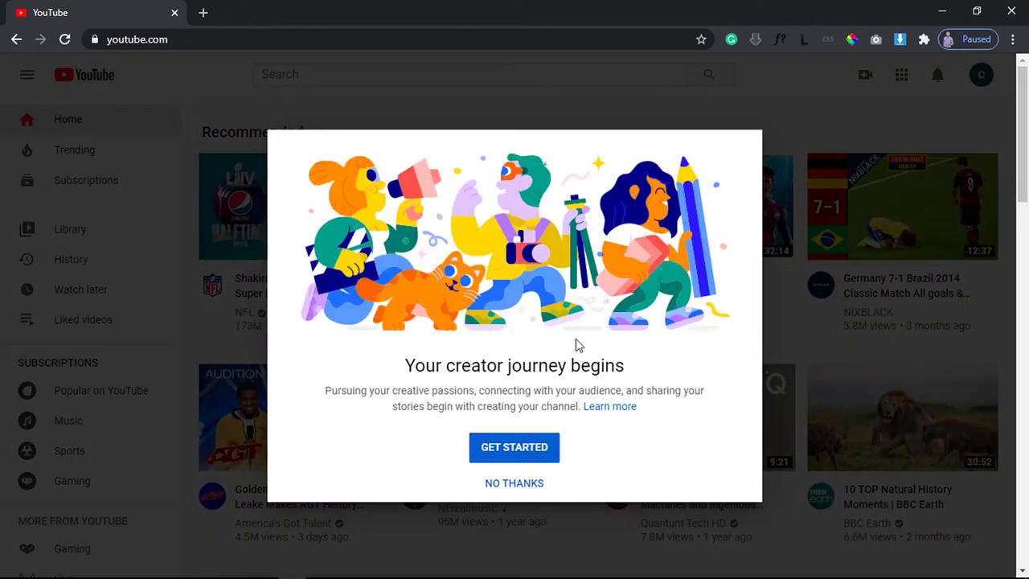
pyautogui.click(510, 453)
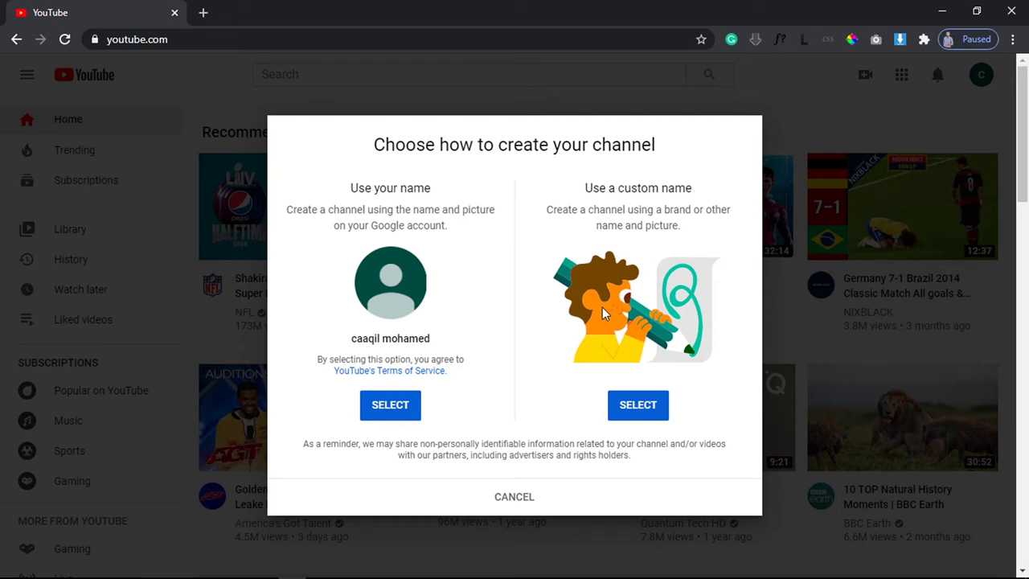
# Create a custom-named channel 'Caagil gamer', acknowledging a separate account will be made.
pyautogui.click(643, 410)
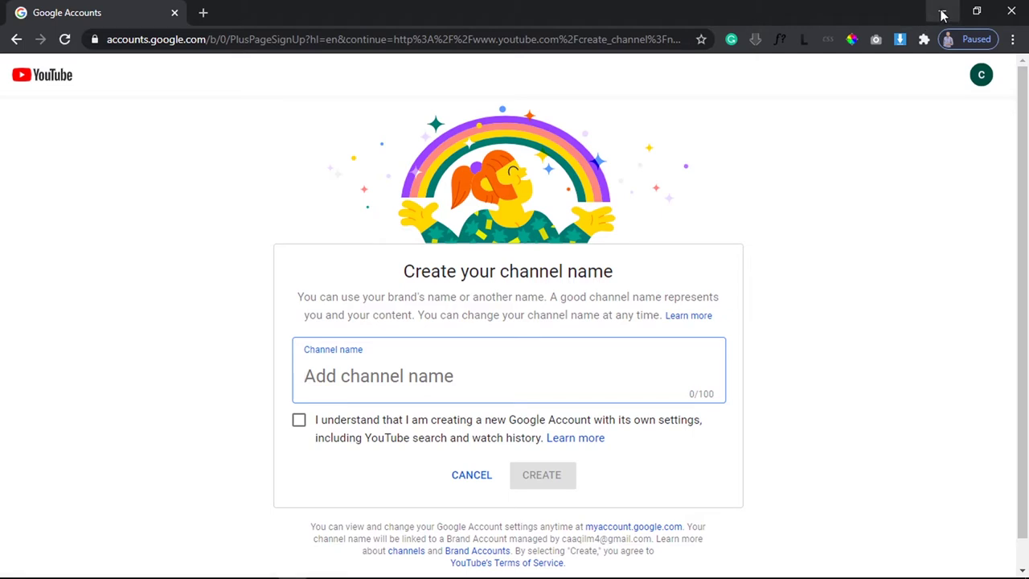
pyautogui.write('Ca')
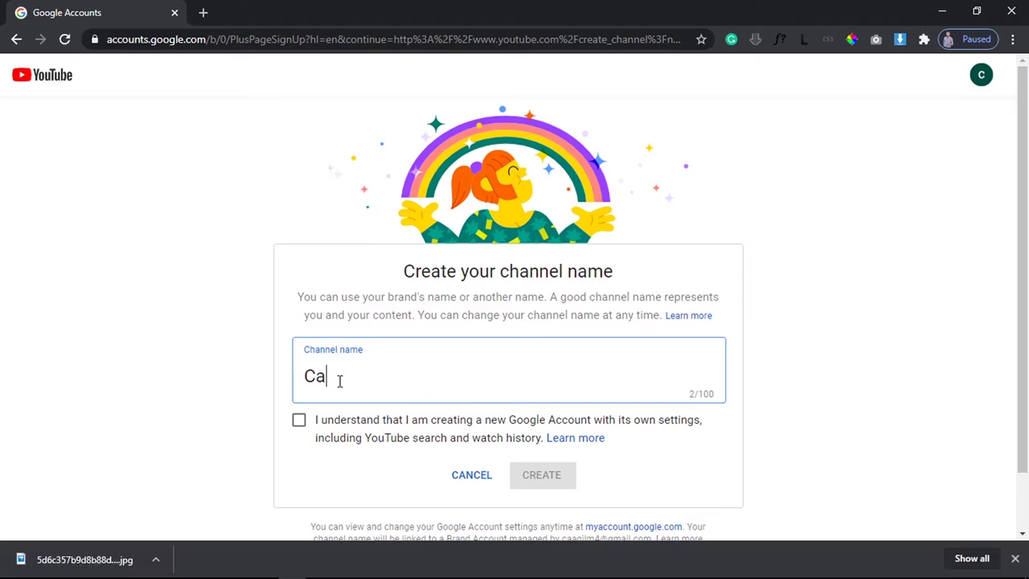
pyautogui.write('agil game')
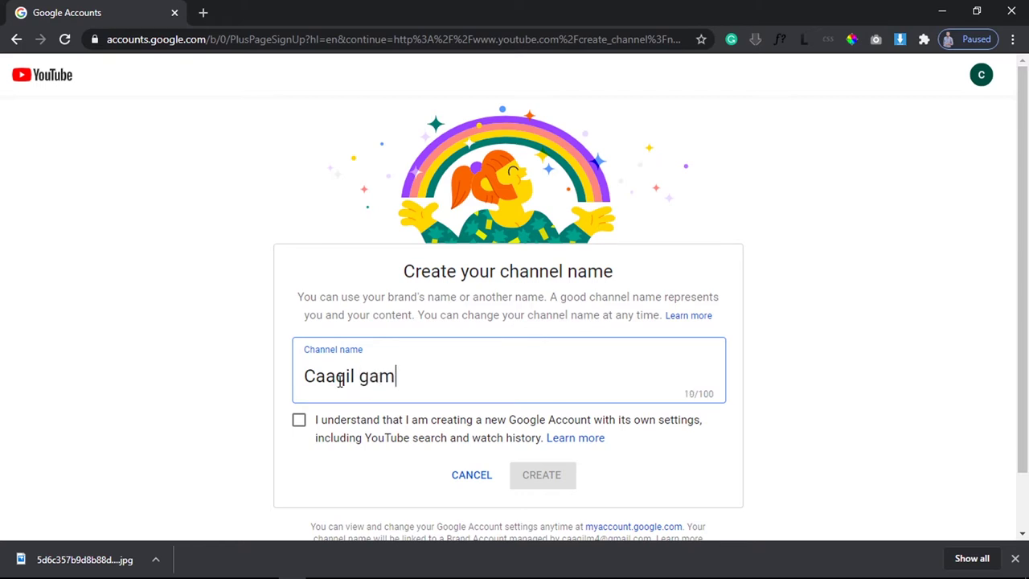
pyautogui.write('r')
pyautogui.click(300, 426)
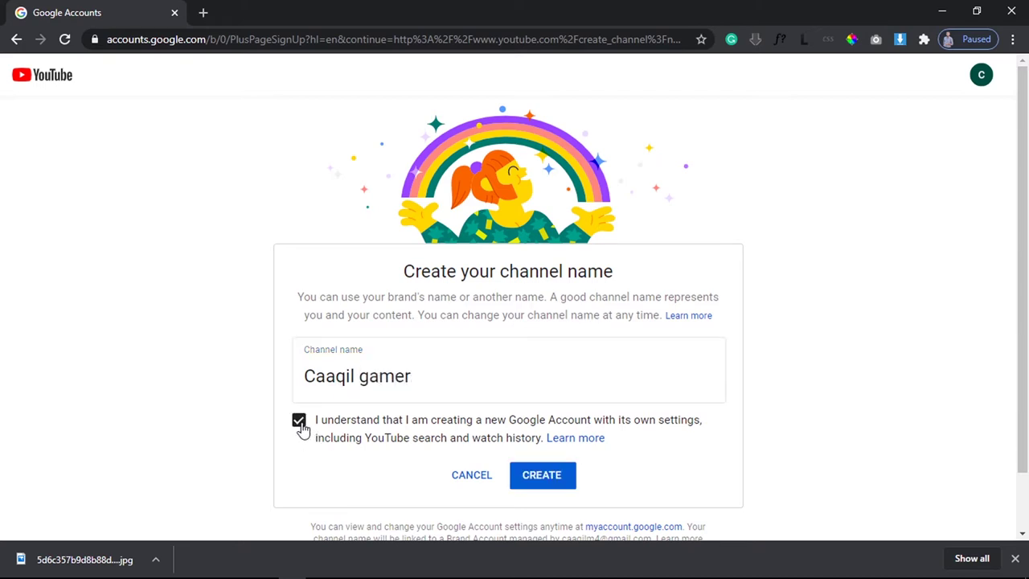
pyautogui.click(551, 479)
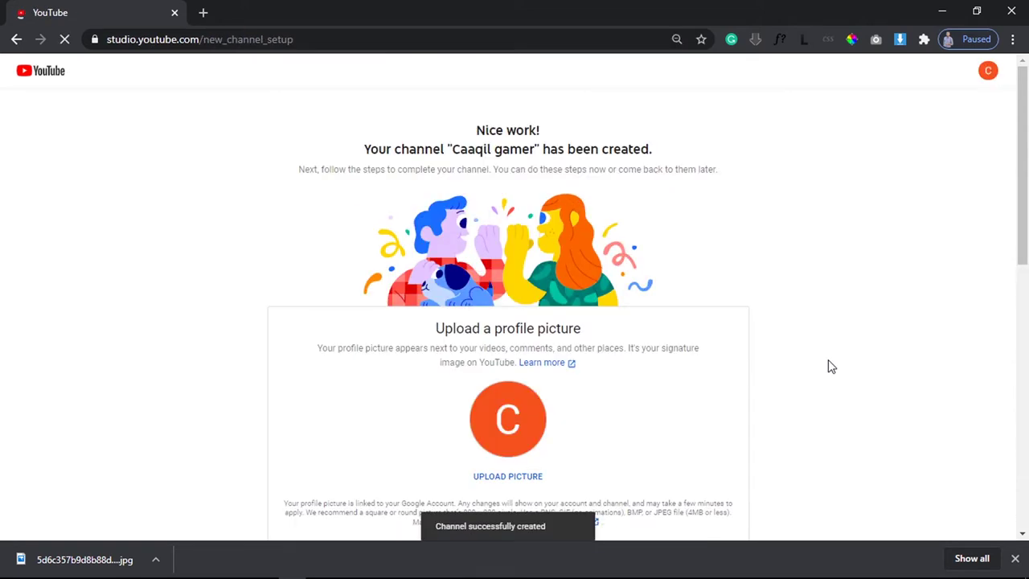
# Upload the green GAMER logo as profile picture and type a short games-channel description.
pyautogui.click(510, 406)
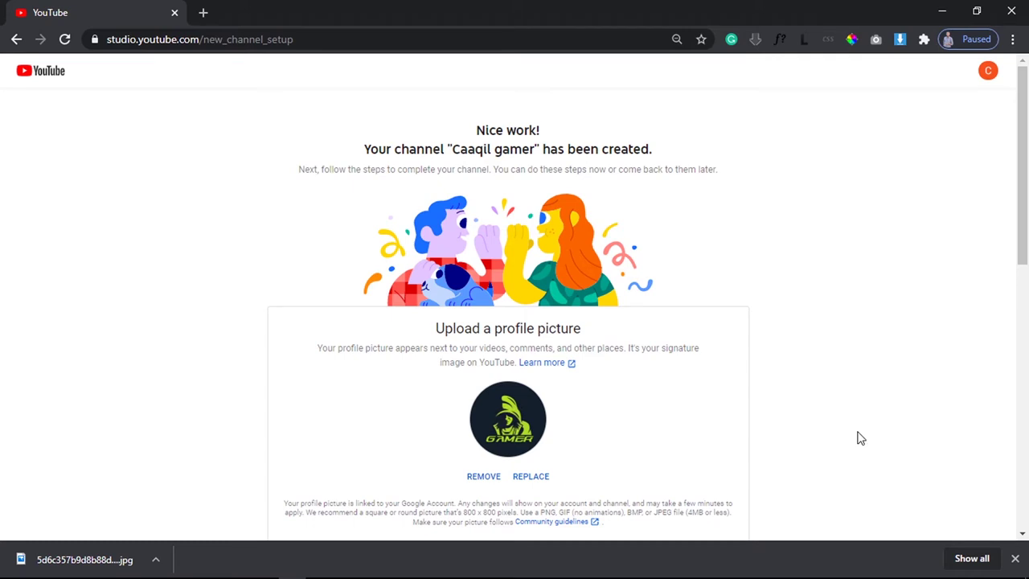
pyautogui.scroll(-3, 860, 438)
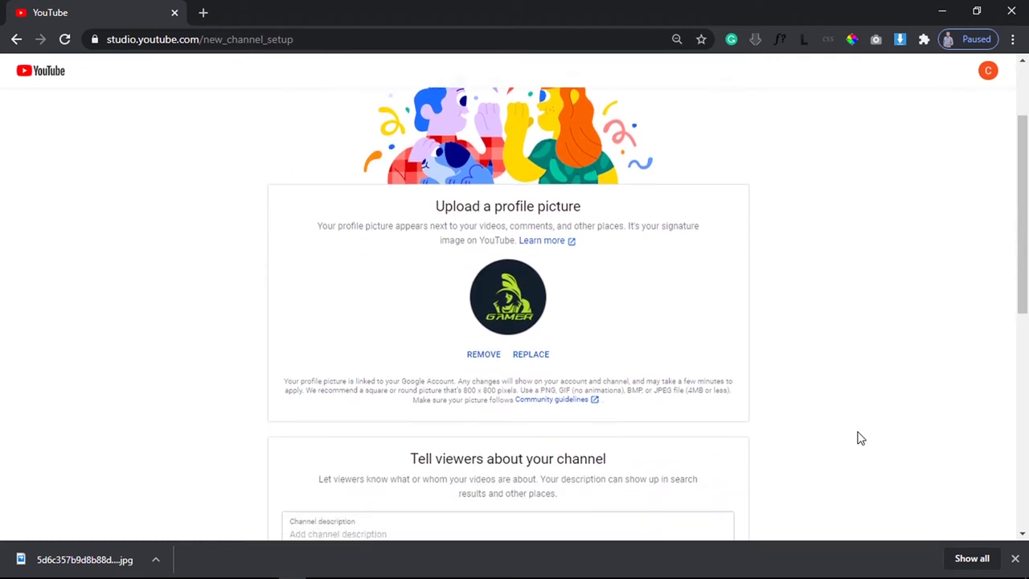
pyautogui.scroll(-2, 860, 438)
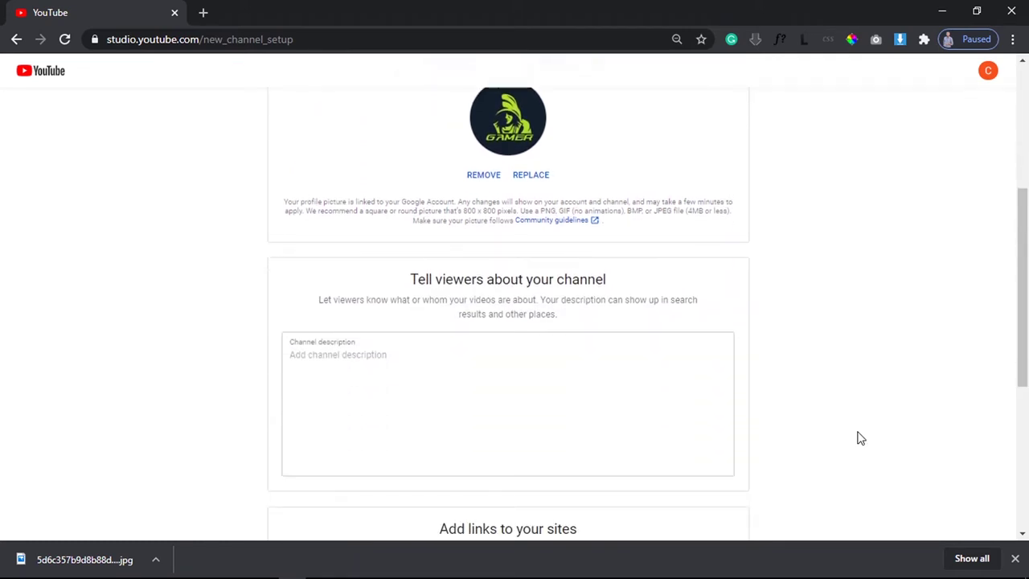
pyautogui.scroll(-1, 860, 438)
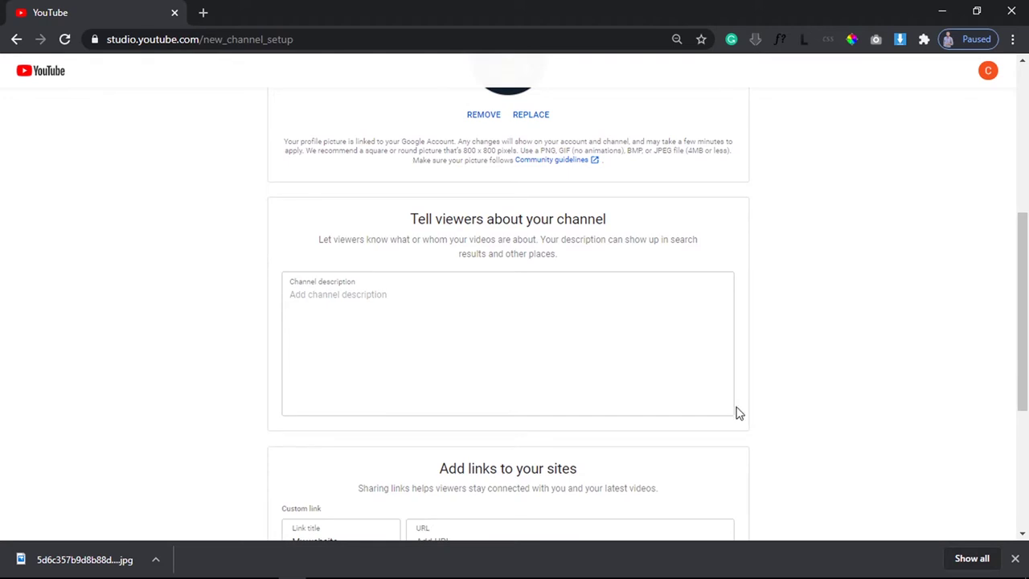
pyautogui.click(347, 302)
pyautogui.write('as')
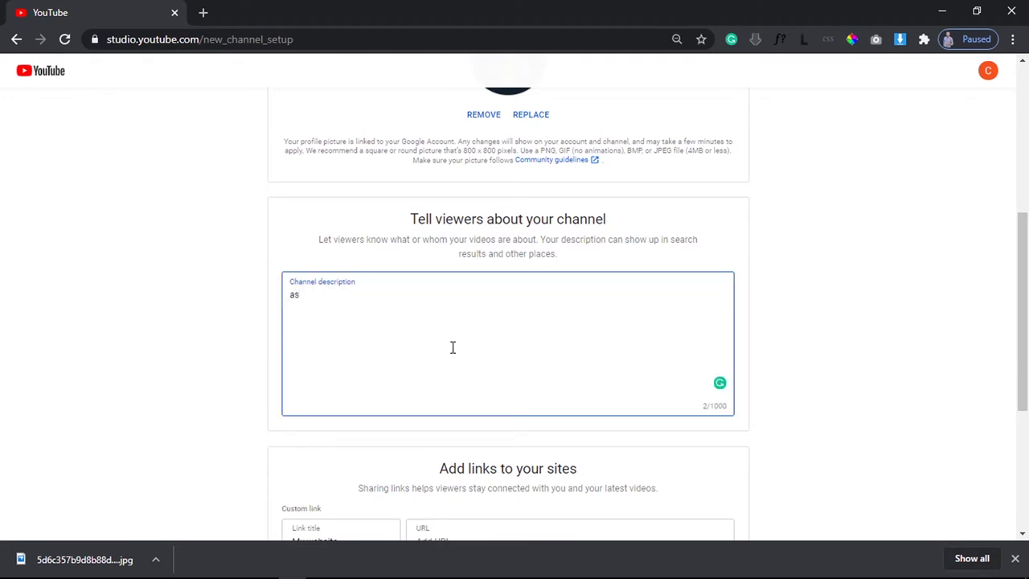
pyautogui.write('c magaceygu waa mohamed')
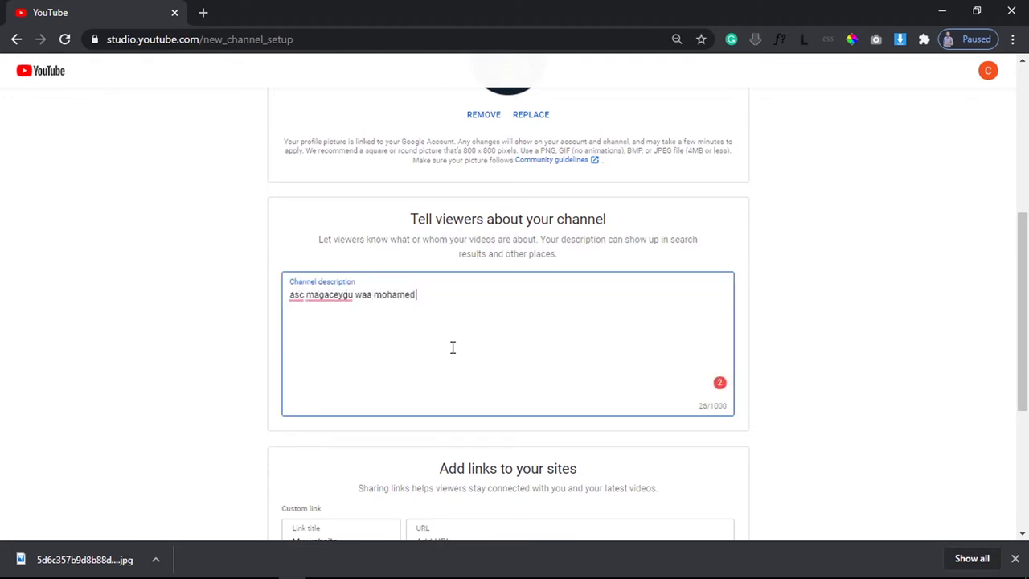
pyautogui.write(' mohamud channel kan waxaa')
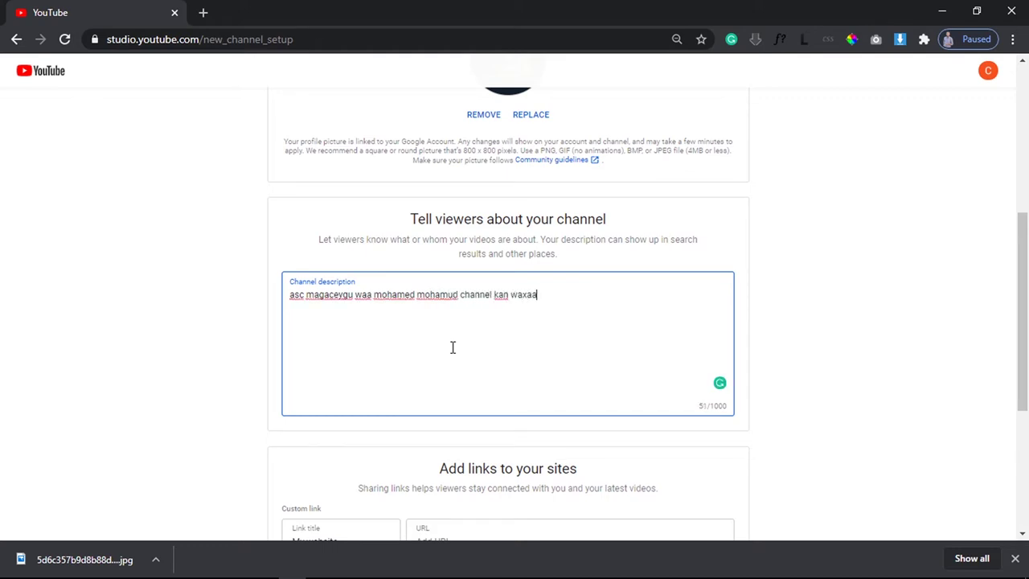
pyautogui.write(' ku soo gudbin doonaa muqaa')
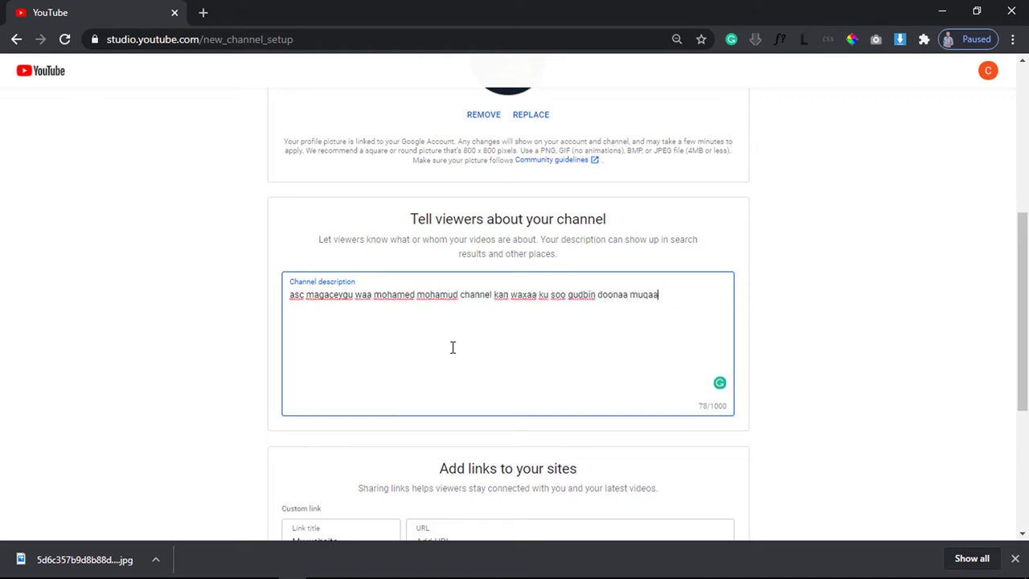
pyautogui.write('la ku saabsan ga')
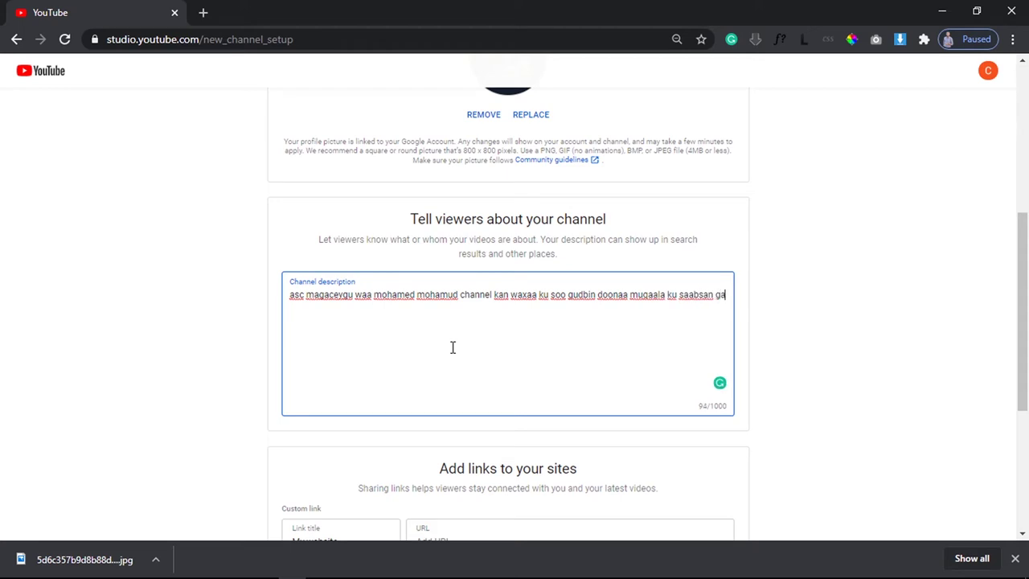
pyautogui.write('mes ka iyo sida loo ci')
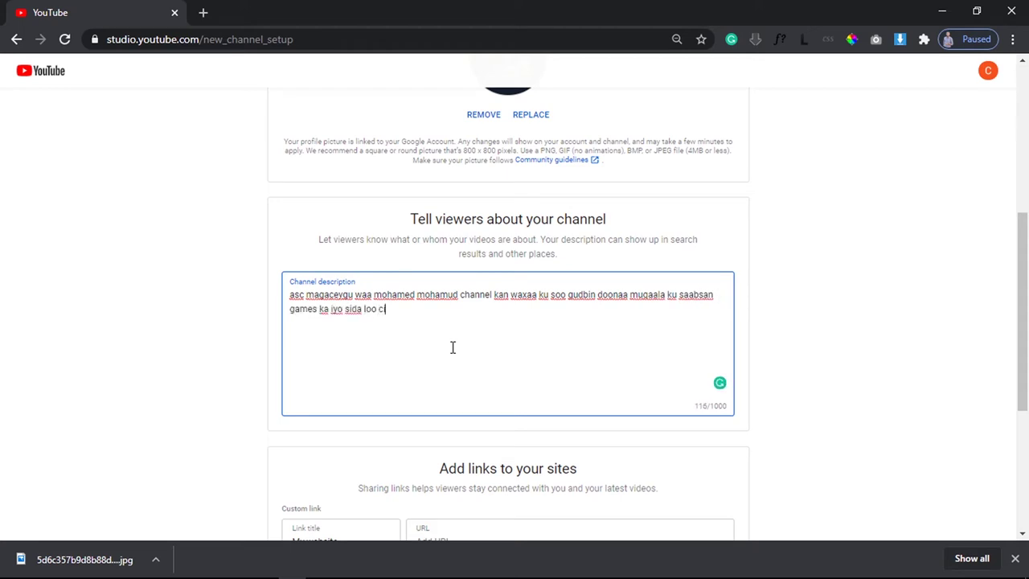
pyautogui.write('yaaro iyo qaabka loo dagsado')
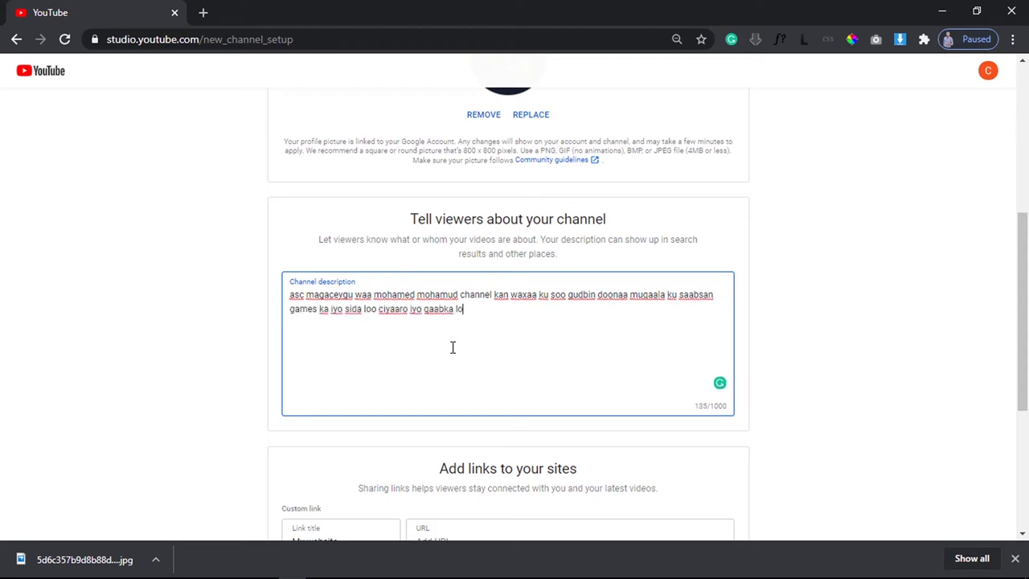
pyautogui.click(804, 377)
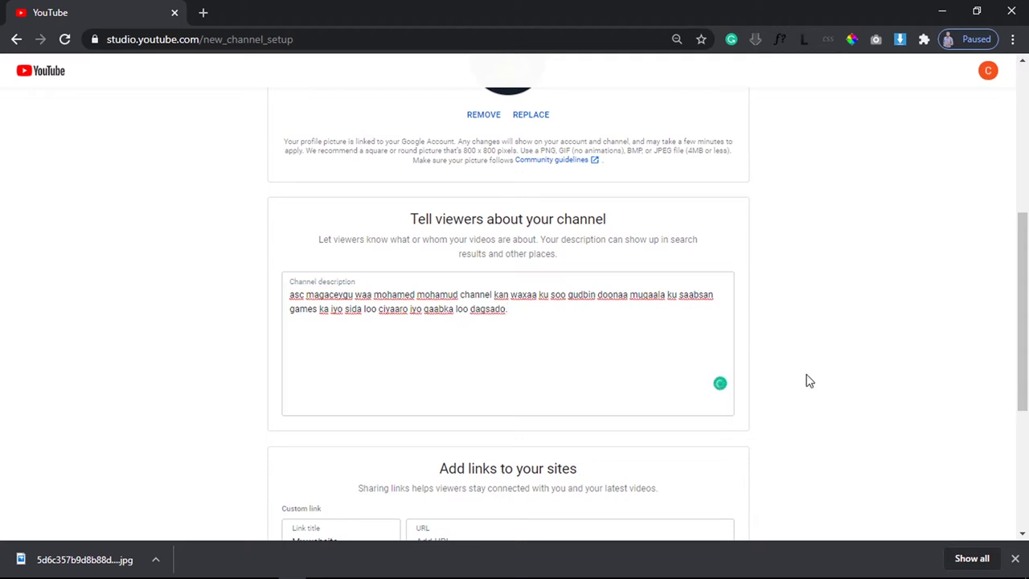
# Add the caaqilgamer.com website plus Facebook and Instagram handles, then save and continue.
pyautogui.scroll(-3, 805, 347)
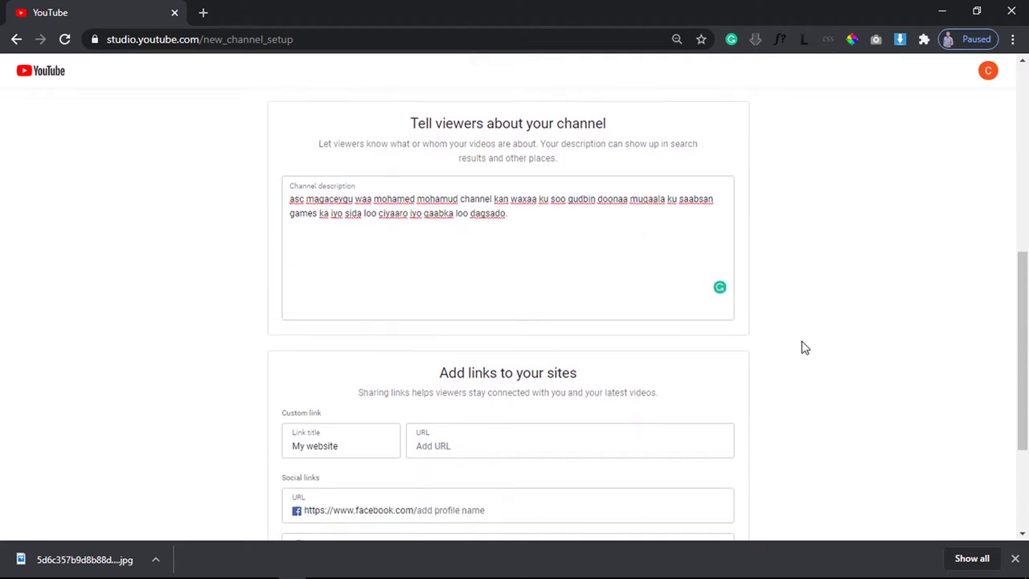
pyautogui.click(446, 272)
pyautogui.write('caa')
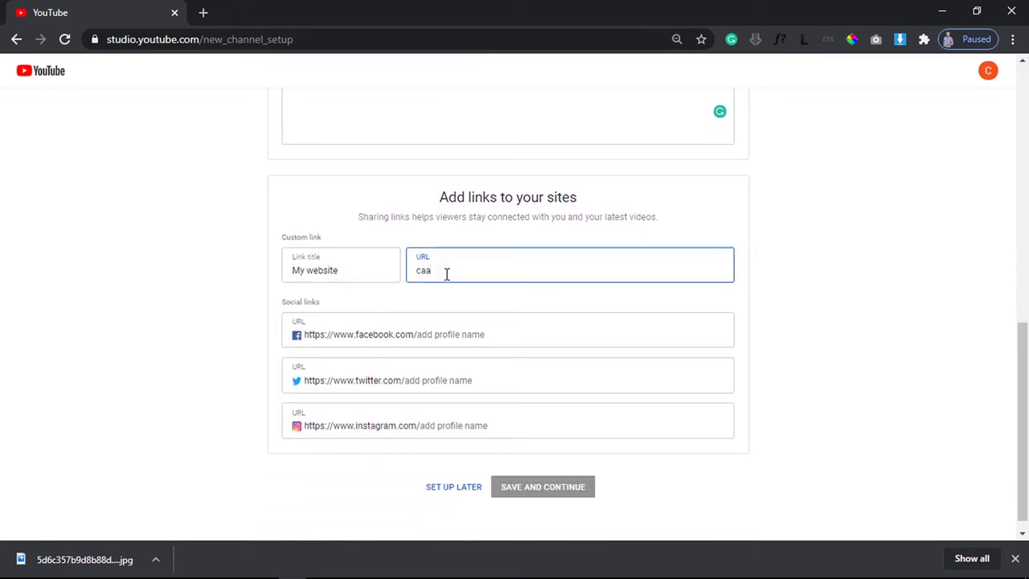
pyautogui.write('qil')
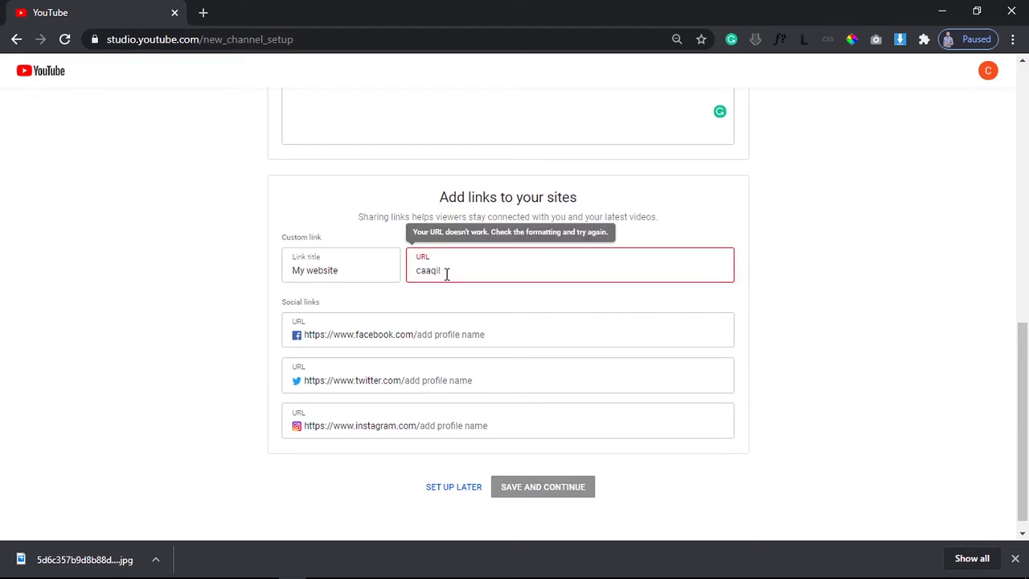
pyautogui.write('gamer.com')
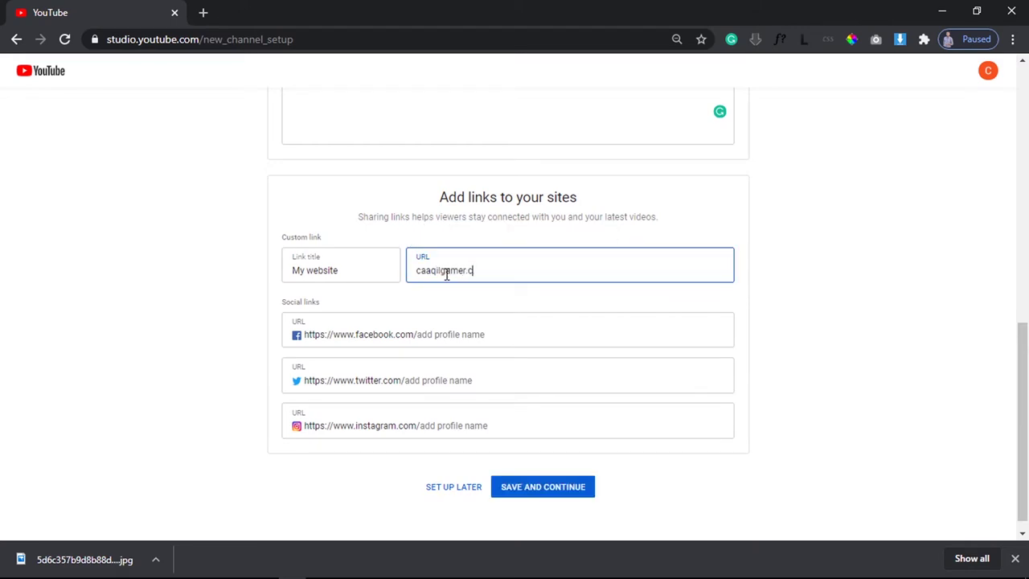
pyautogui.click(469, 333)
pyautogui.write('caaqiltech')
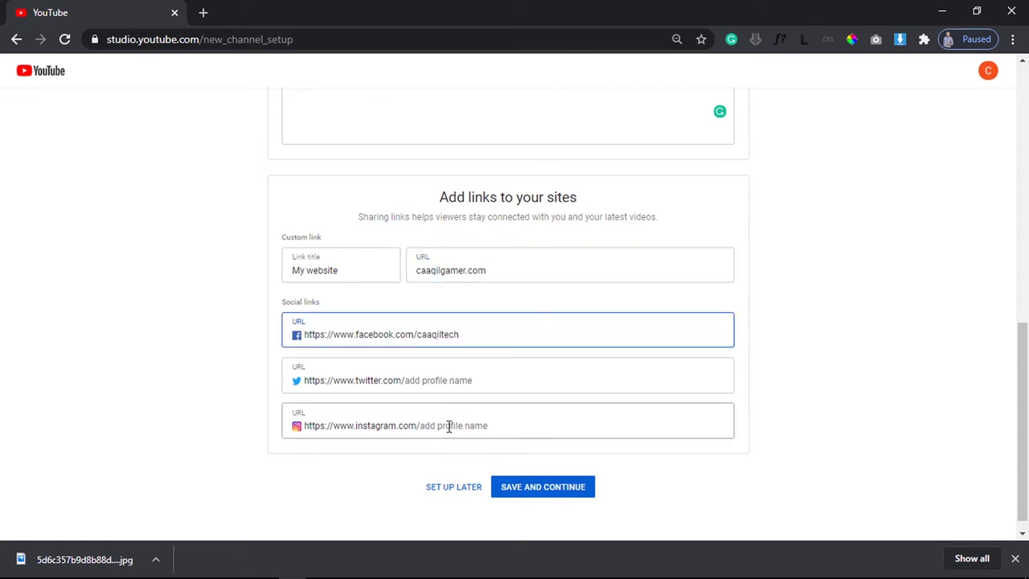
pyautogui.click(449, 425)
pyautogui.write('caaq')
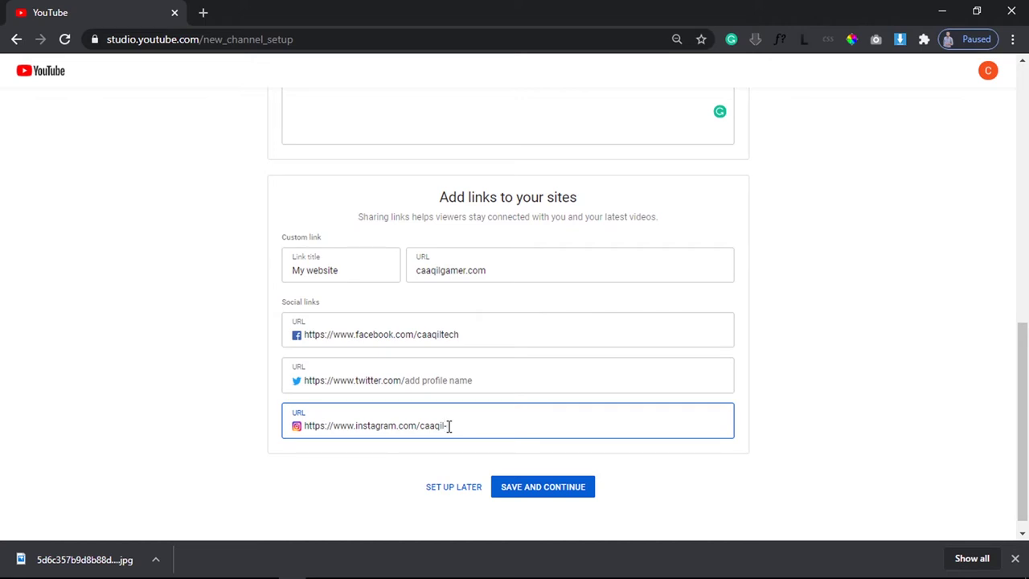
pyautogui.write('il_mmc')
pyautogui.click(536, 491)
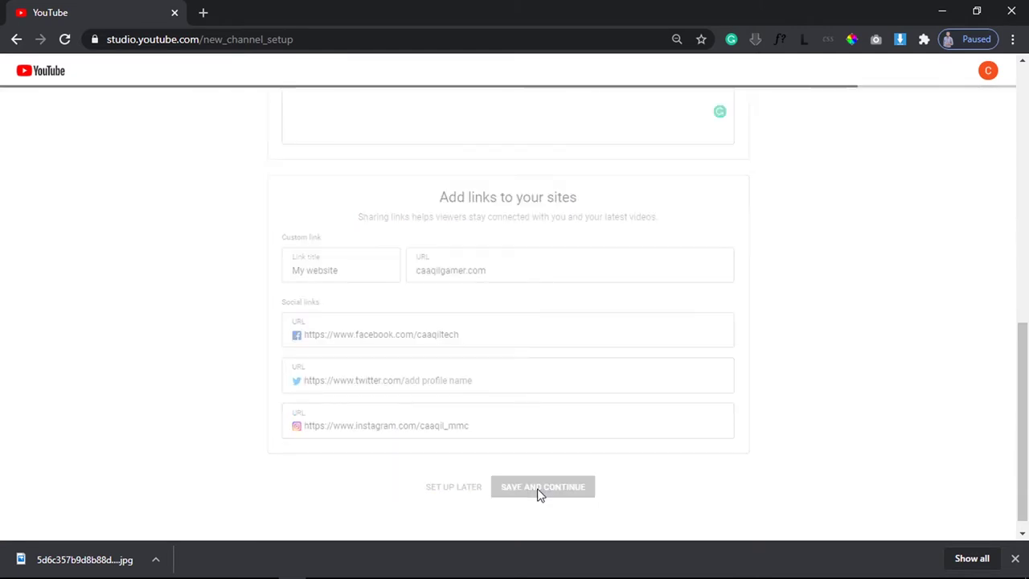
# Close the Chrome downloads bar and go to the Caaqil gamer channel's customization page.
pyautogui.click(1014, 558)
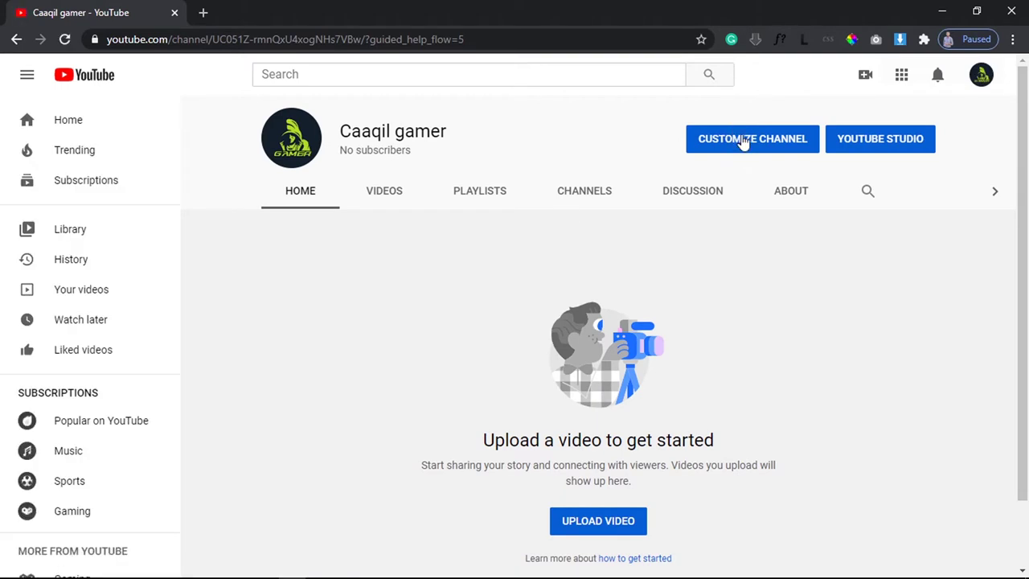
pyautogui.click(744, 142)
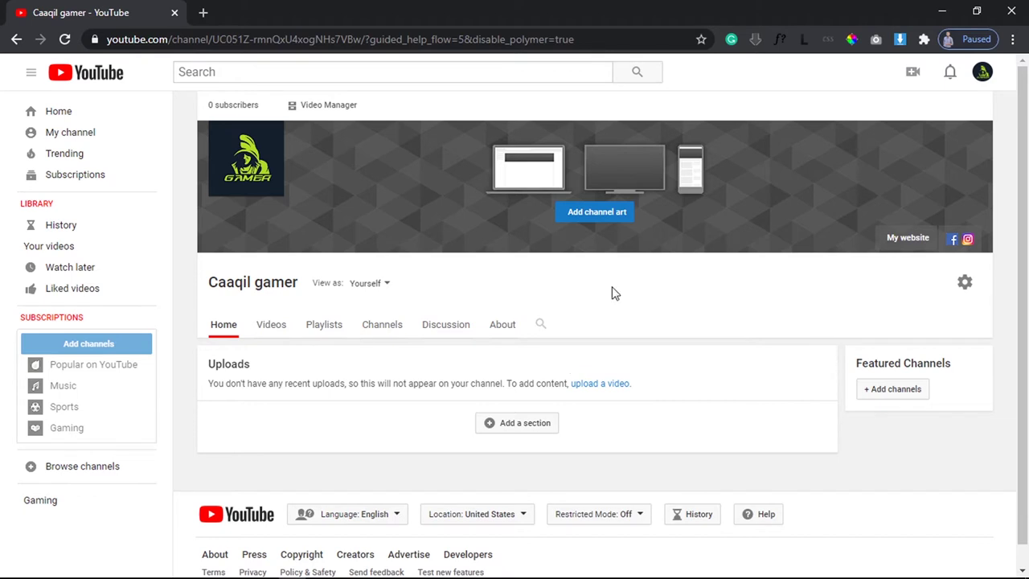
# Pick the mountain-and-clouds image from the Gallery as the channel banner art.
pyautogui.click(610, 215)
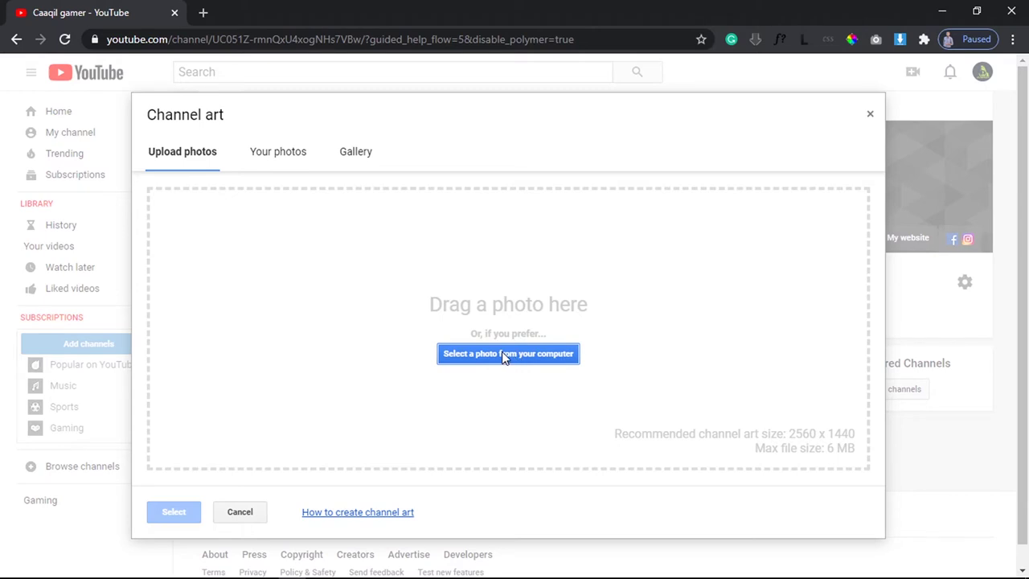
pyautogui.click(343, 161)
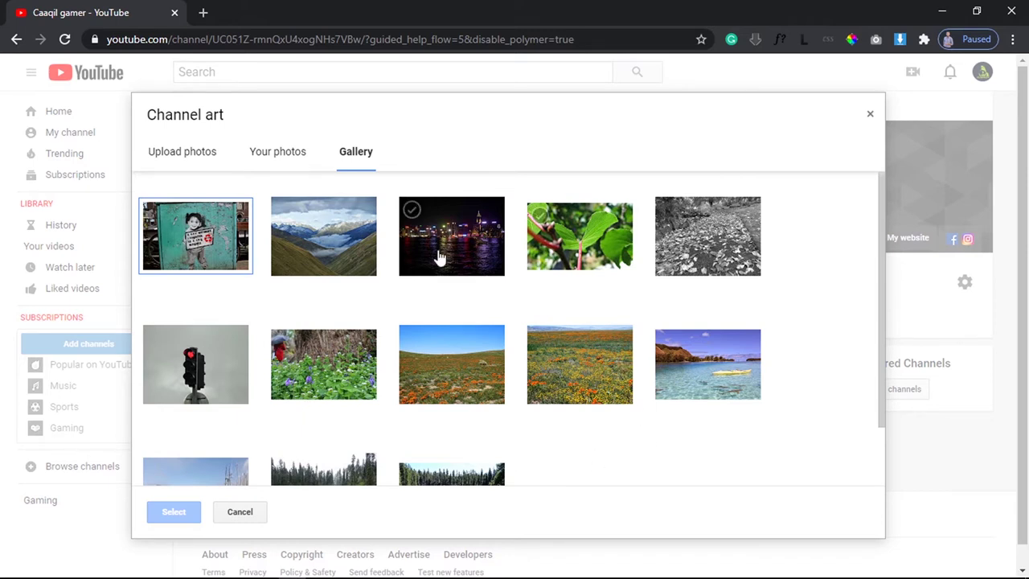
pyautogui.click(327, 254)
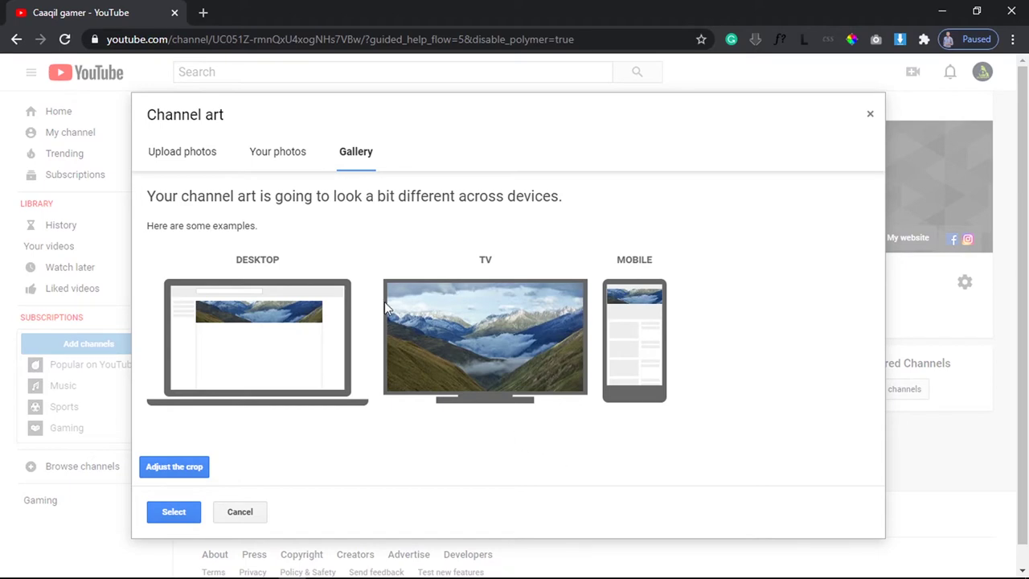
pyautogui.click(183, 514)
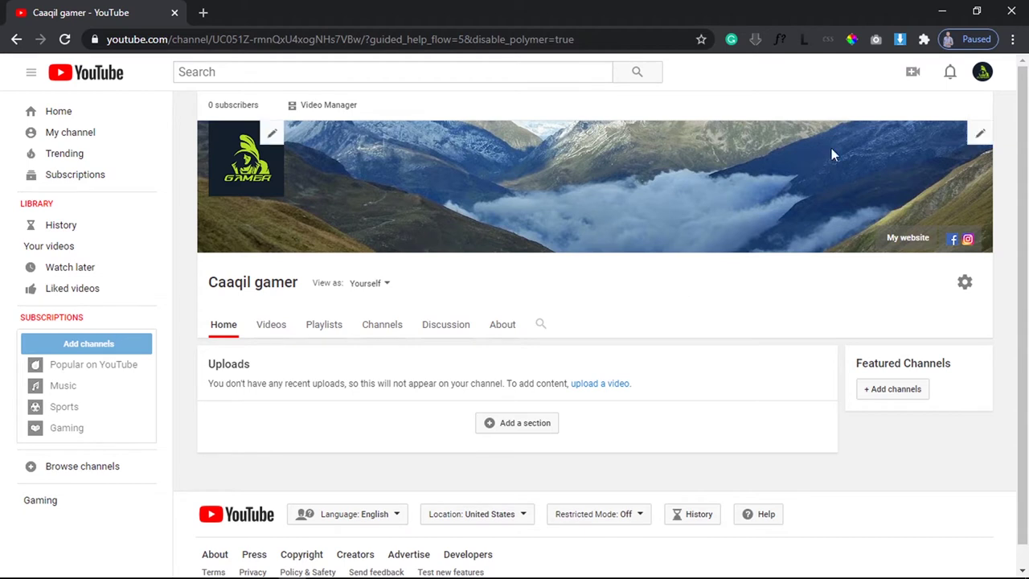
# Open YouTube settings and review the channel's Status and Features page.
pyautogui.click(985, 74)
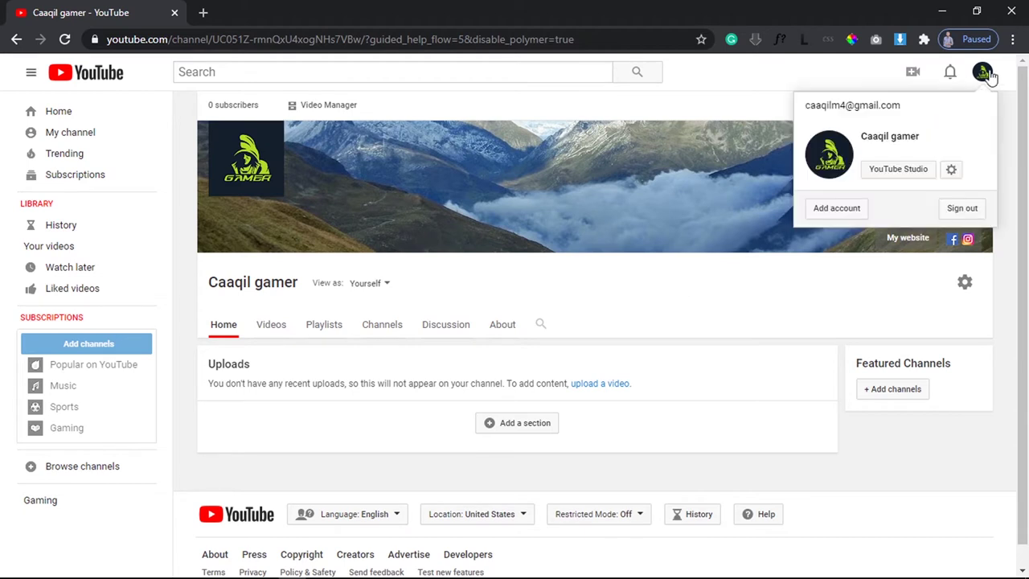
pyautogui.click(951, 171)
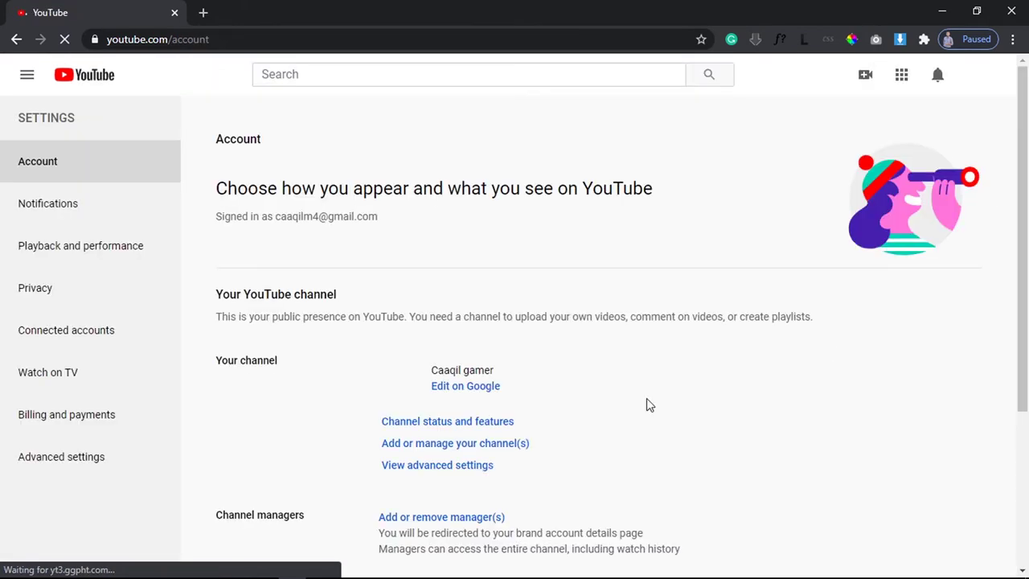
pyautogui.click(454, 427)
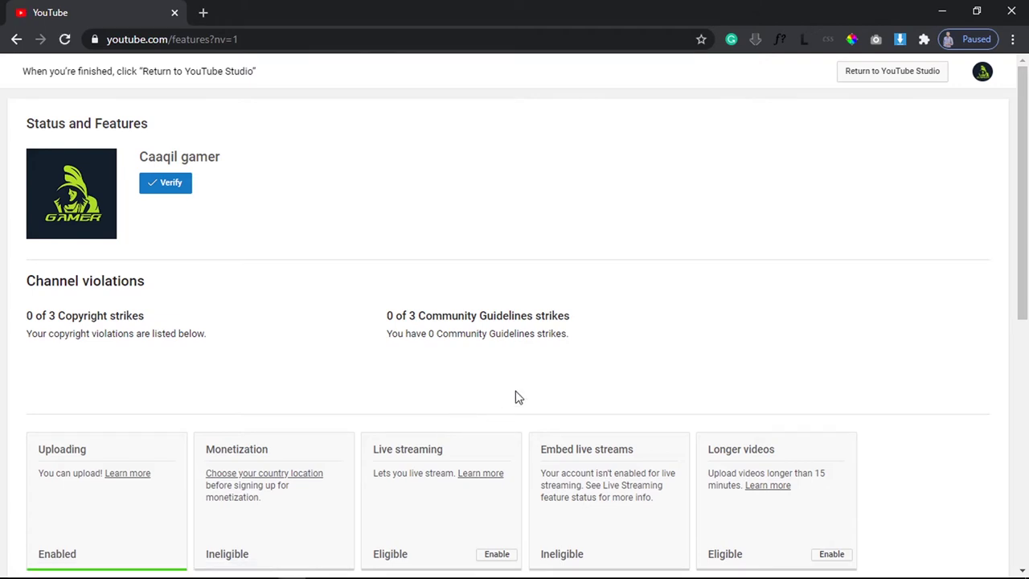
pyautogui.scroll(-5, 519, 397)
pyautogui.scroll(1, 518, 395)
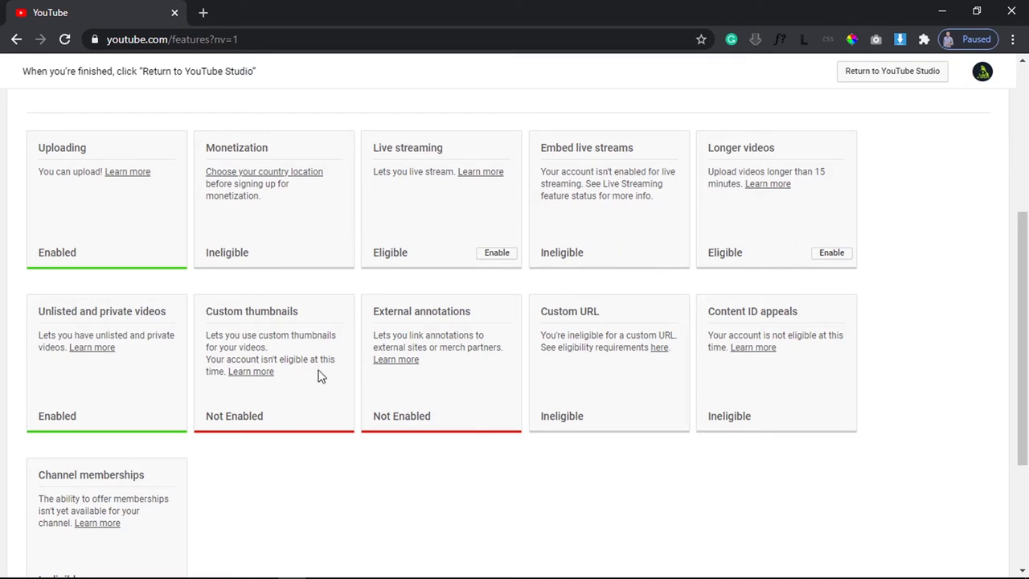
pyautogui.scroll(-3, 283, 395)
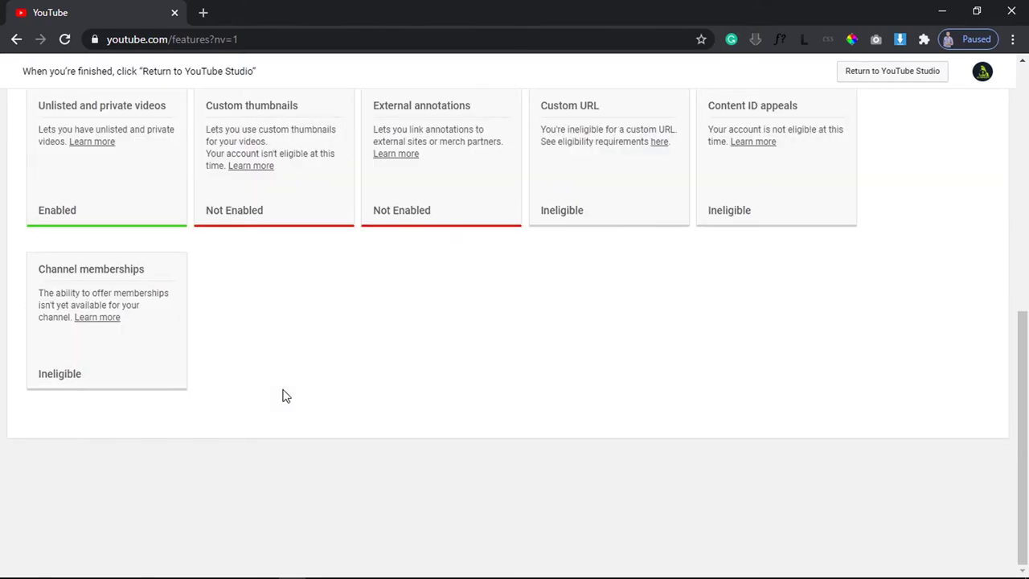
pyautogui.scroll(6, 282, 395)
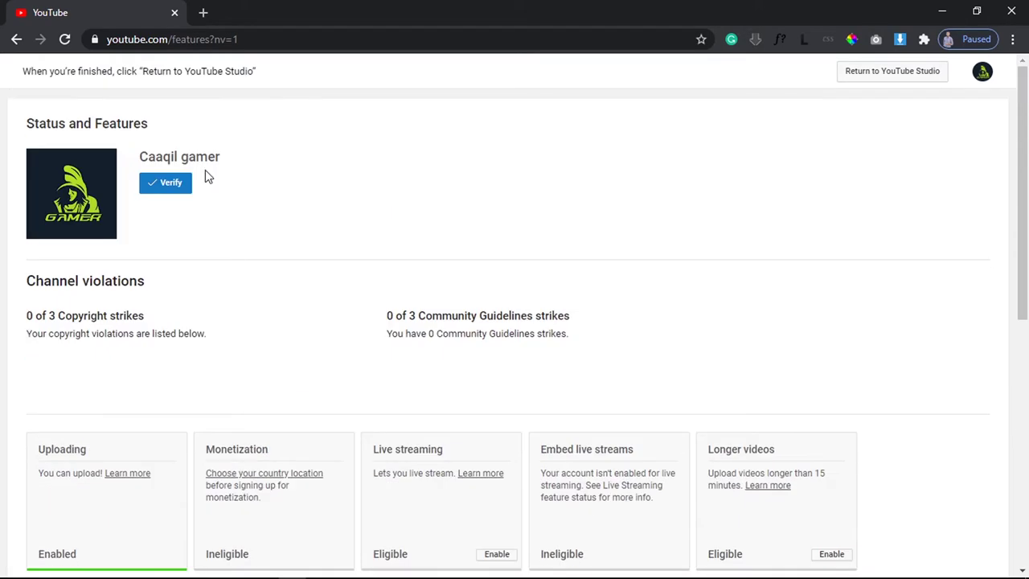
# Start account verification and request a code by text message to the account's phone number.
pyautogui.click(173, 184)
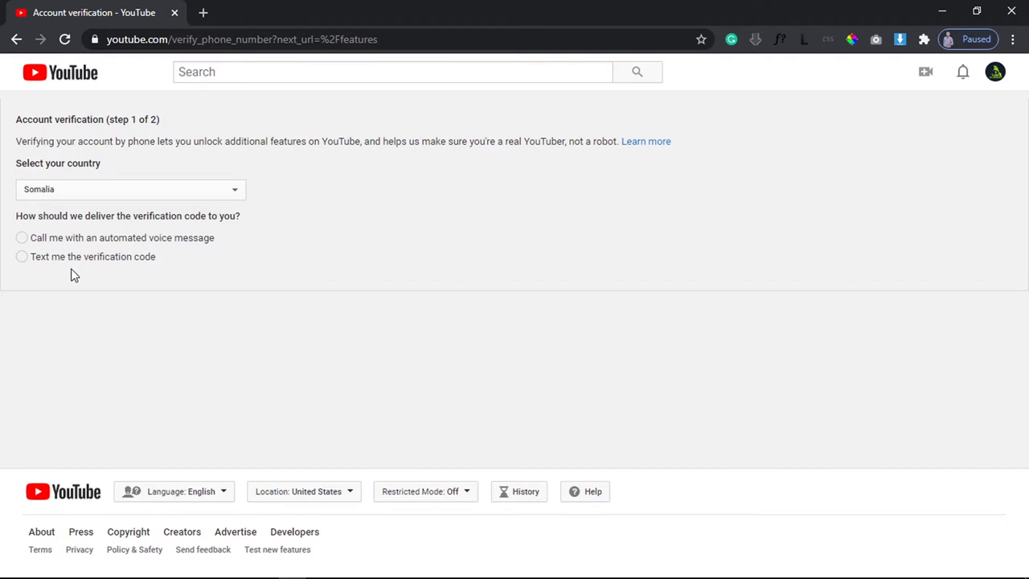
pyautogui.click(73, 257)
pyautogui.click(92, 354)
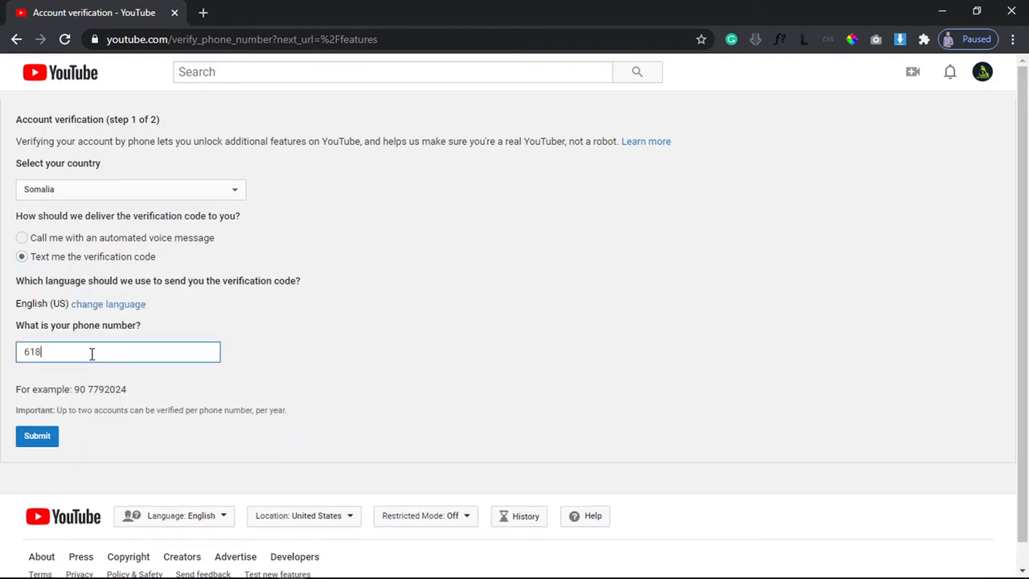
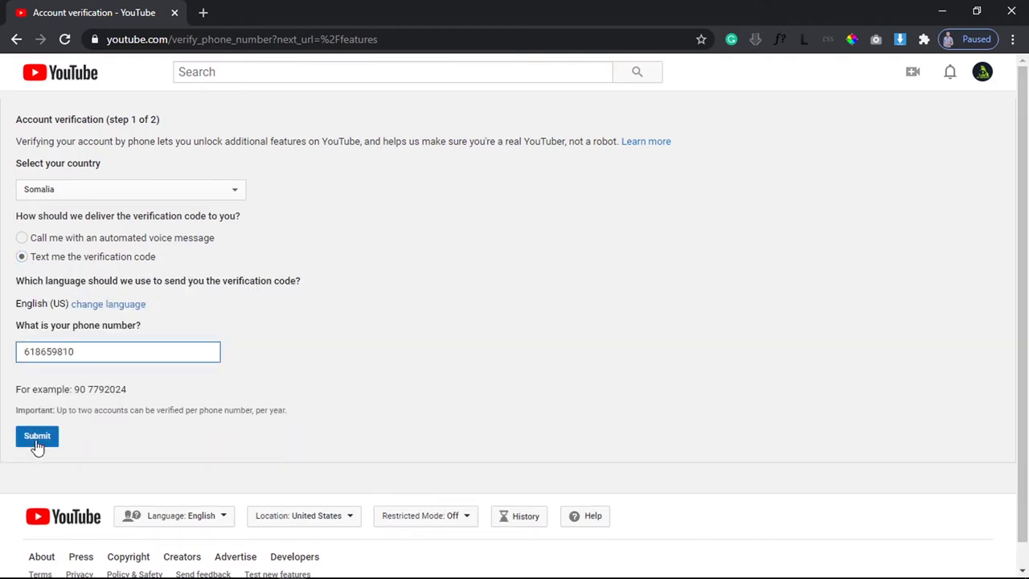
pyautogui.click(37, 438)
# Enter the 6-digit texted verification code and submit it.
pyautogui.click(85, 213)
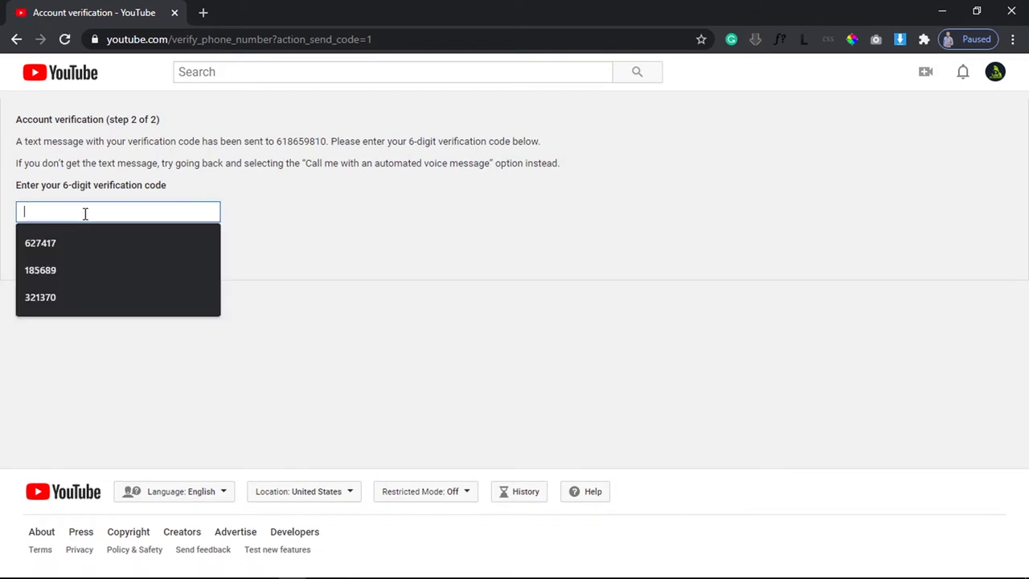
pyautogui.press('BackSpace')
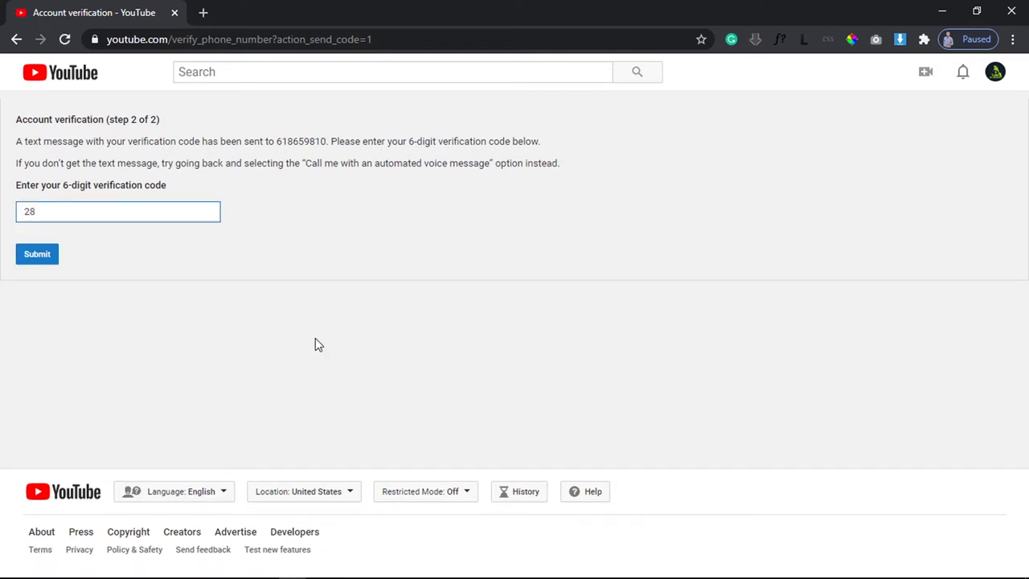
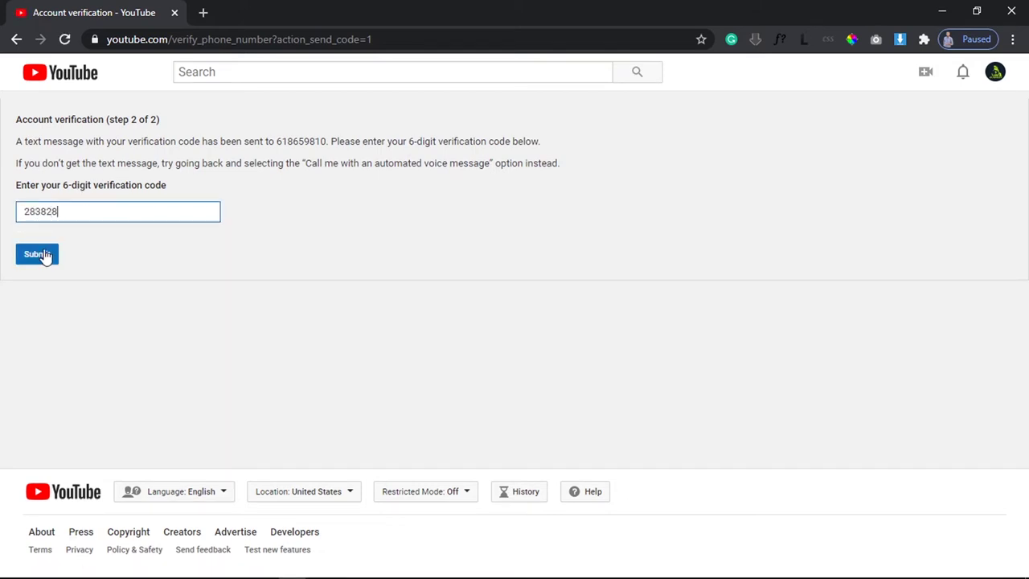
pyautogui.click(45, 254)
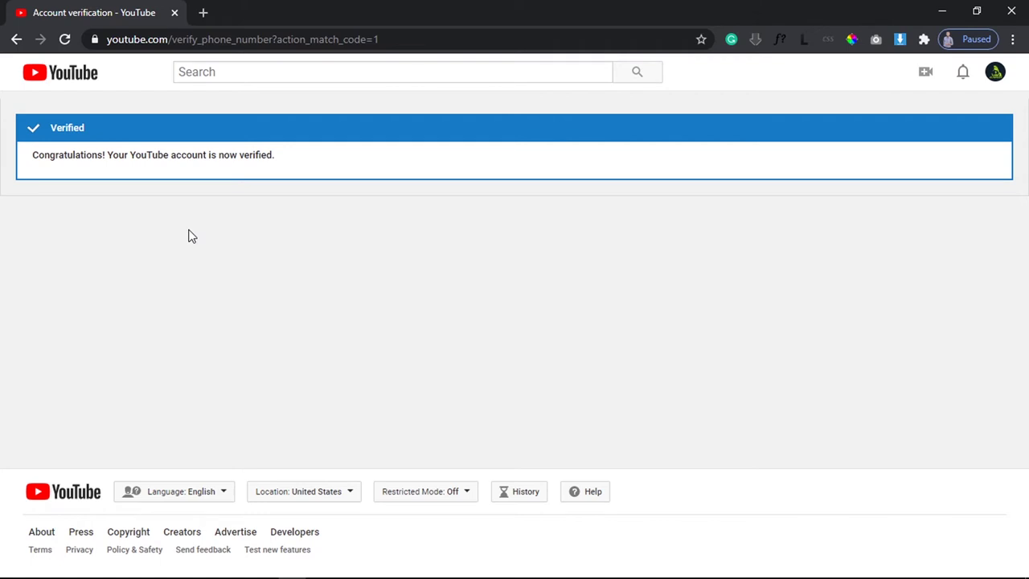
# Go from the YouTube home page to Your channel and open Customize Channel.
pyautogui.click(74, 73)
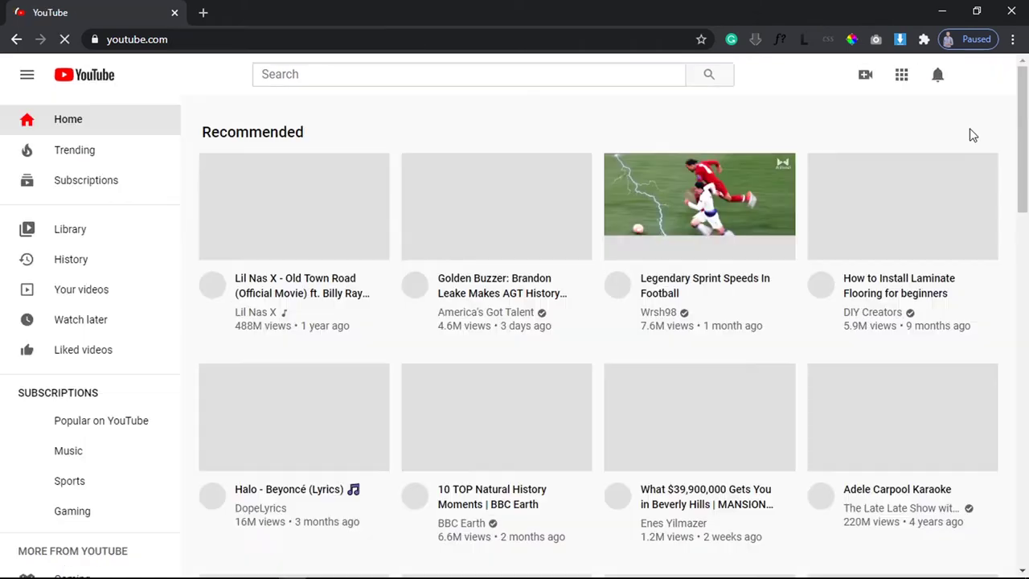
pyautogui.click(981, 75)
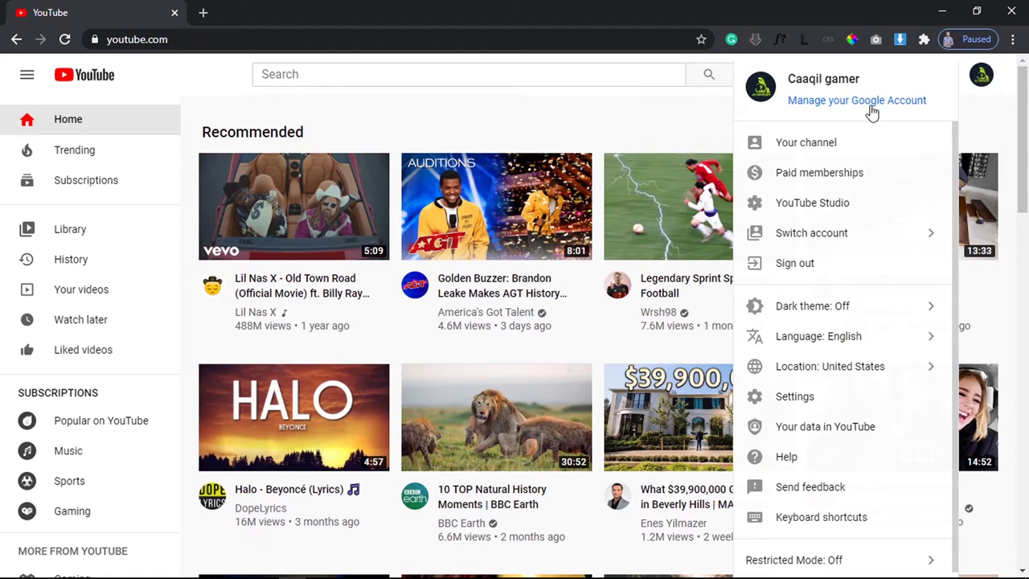
pyautogui.click(834, 144)
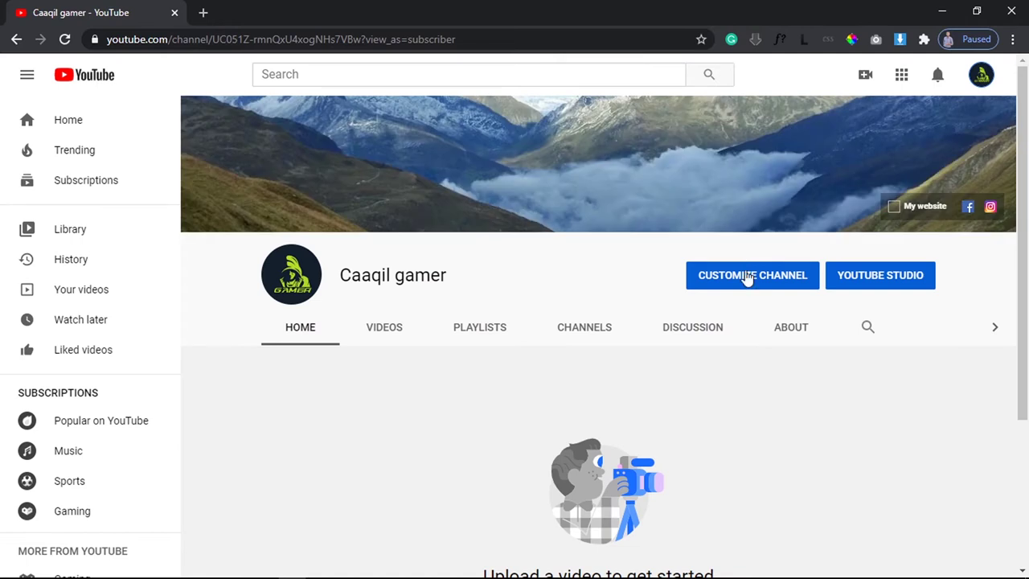
pyautogui.click(747, 277)
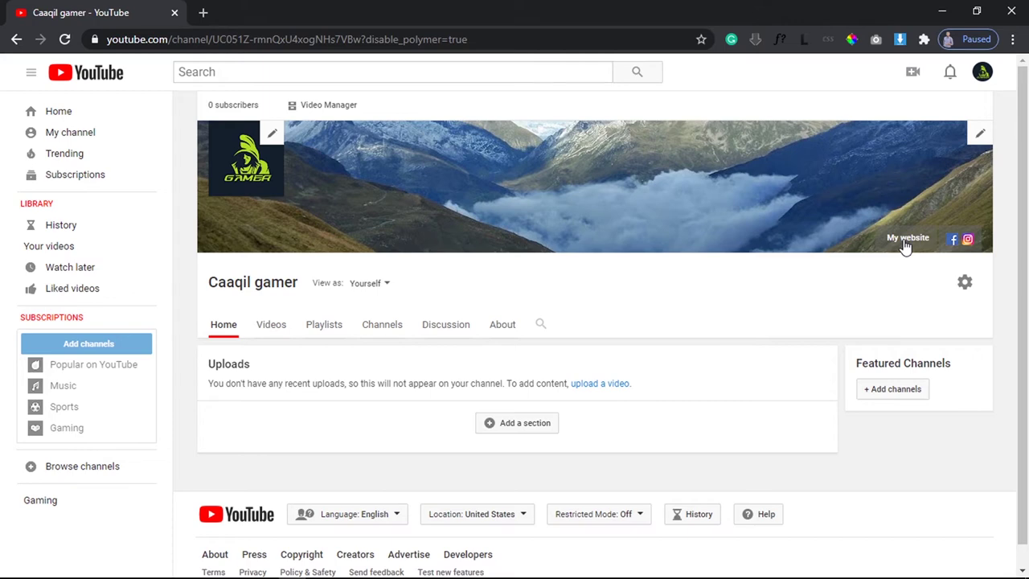
# Search the web for 'custom subscribe link' in a new tab and open the medium.com article.
pyautogui.click(203, 13)
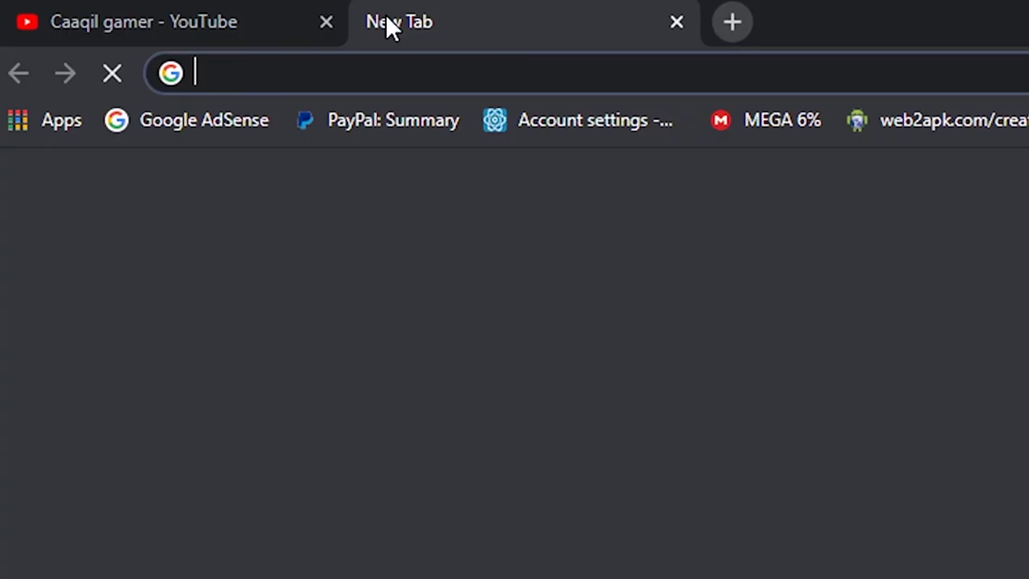
pyautogui.write('cu')
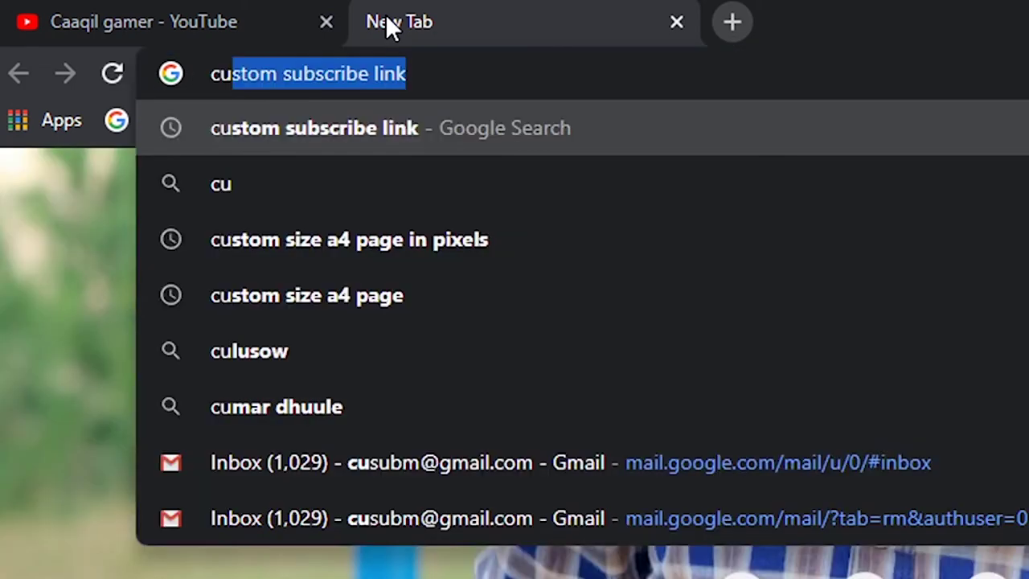
pyautogui.press('Right')
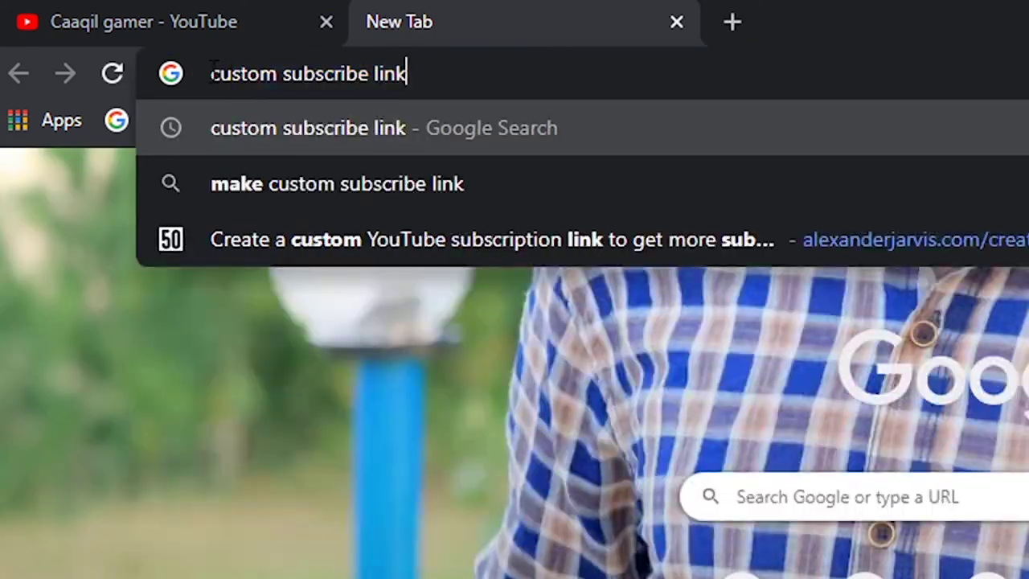
pyautogui.press('Return')
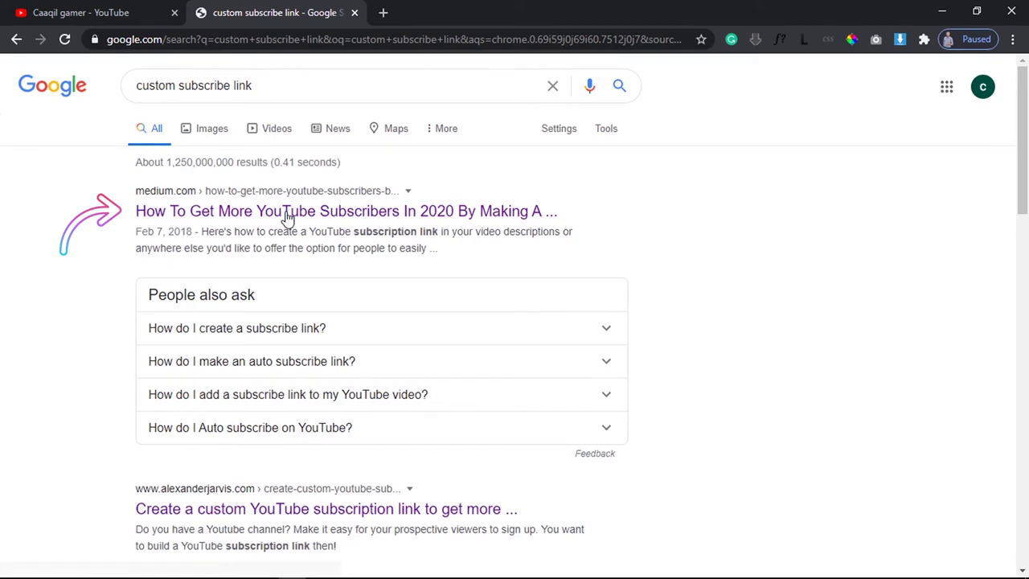
pyautogui.click(287, 213)
# Select the ?sub_confirmation=1 text in the article and return to the Caaqil gamer tab.
pyautogui.scroll(-9, 857, 326)
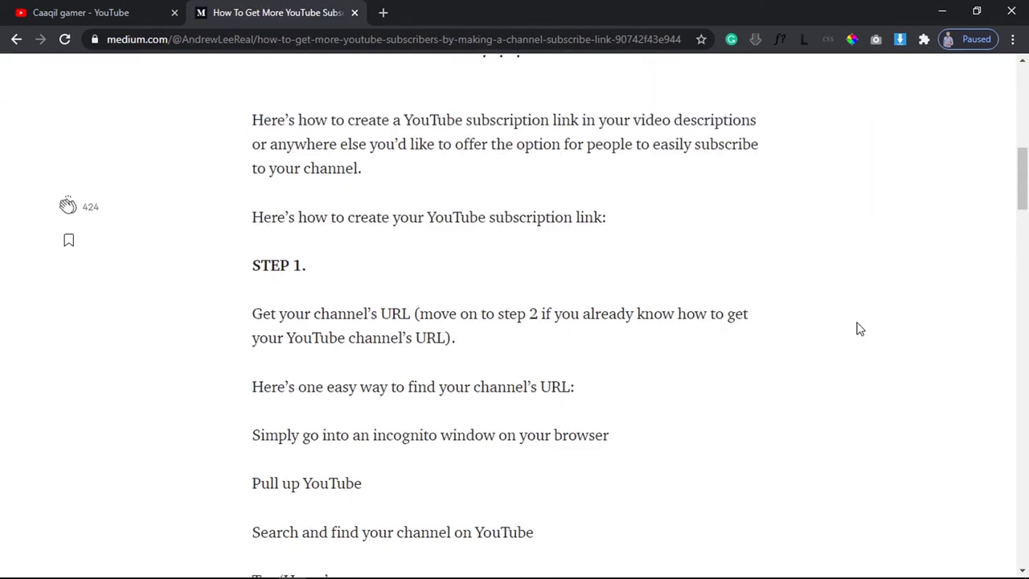
pyautogui.scroll(-5, 859, 328)
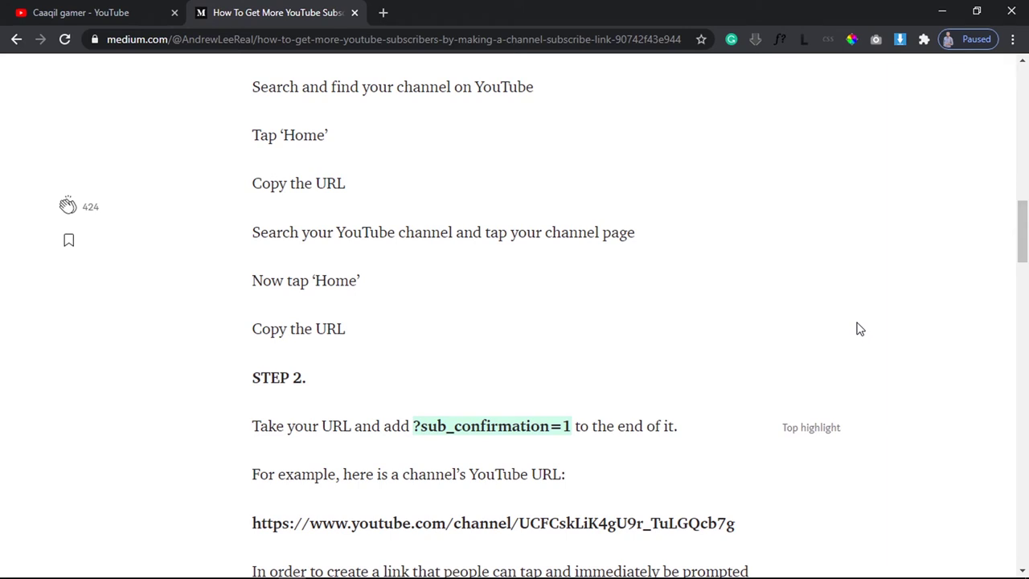
pyautogui.scroll(-1, 858, 327)
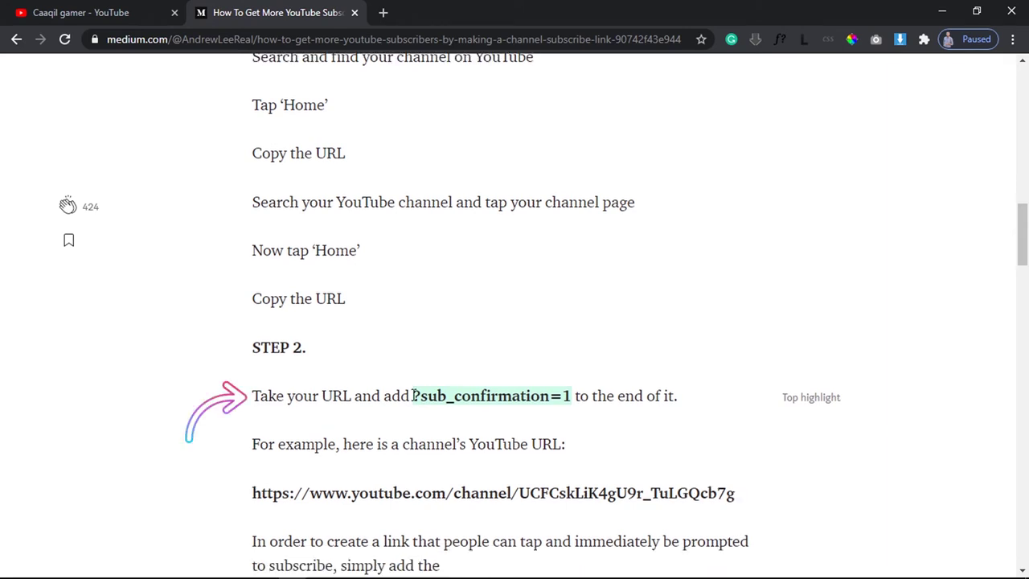
pyautogui.moveTo(415, 395); pyautogui.dragTo(571, 402)
pyautogui.hotkey('ctrl', 'c')
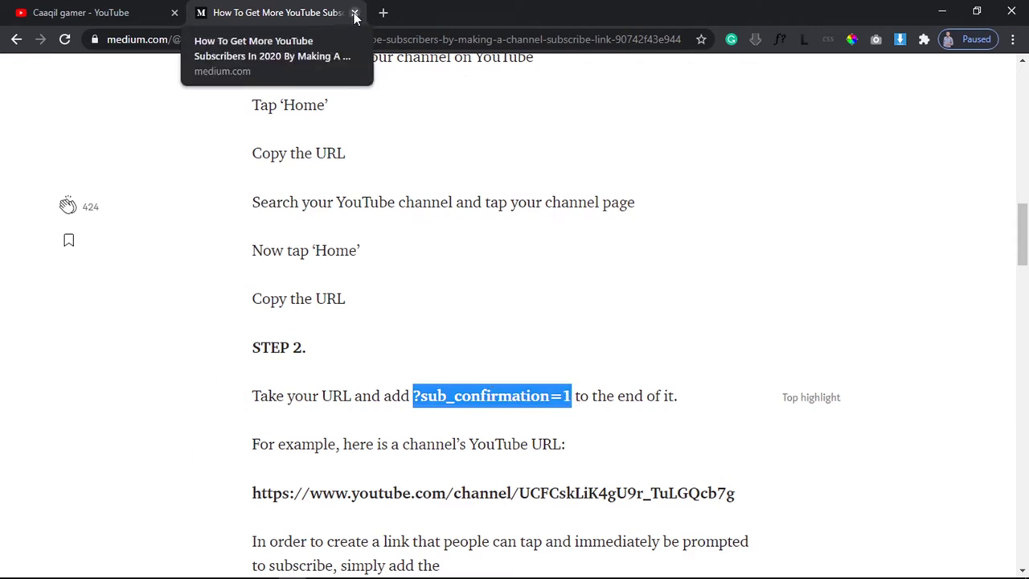
pyautogui.hotkey('ctrl', 'Tab')
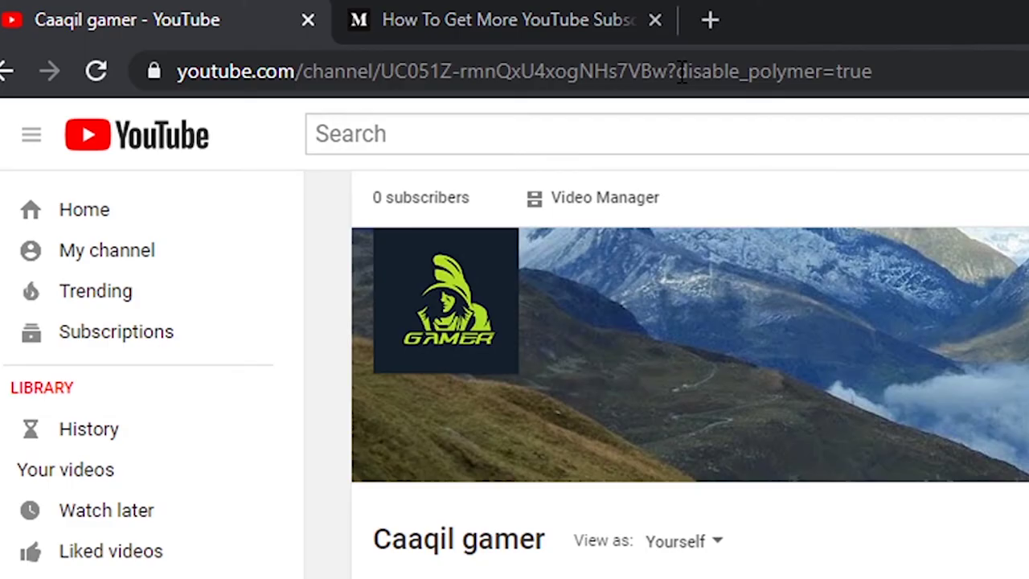
# Replace disable_polymer=true in the channel address with ?sub_confirmation=1, dropping the doubled question mark, and load it.
pyautogui.click(681, 72)
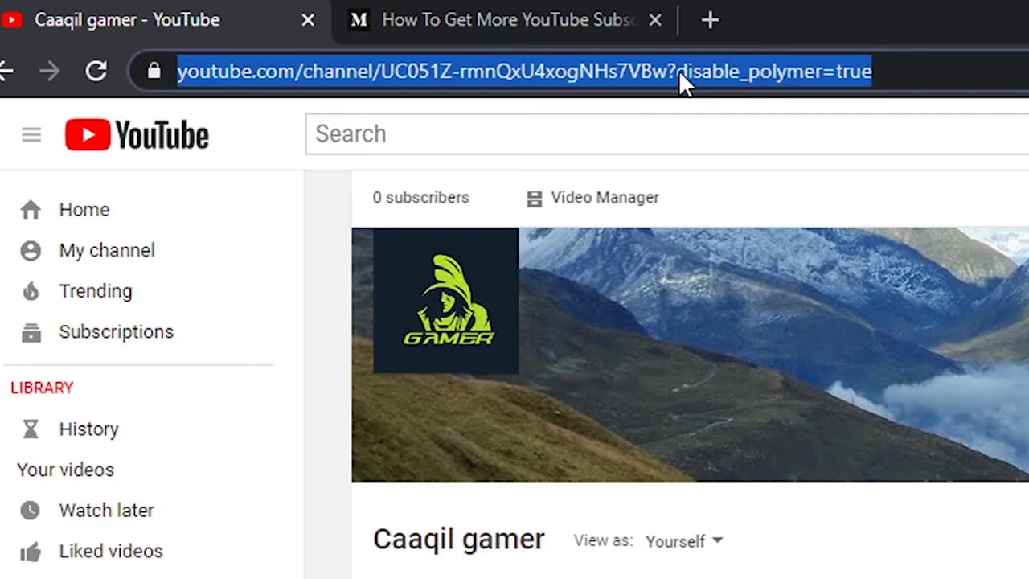
pyautogui.click(679, 71)
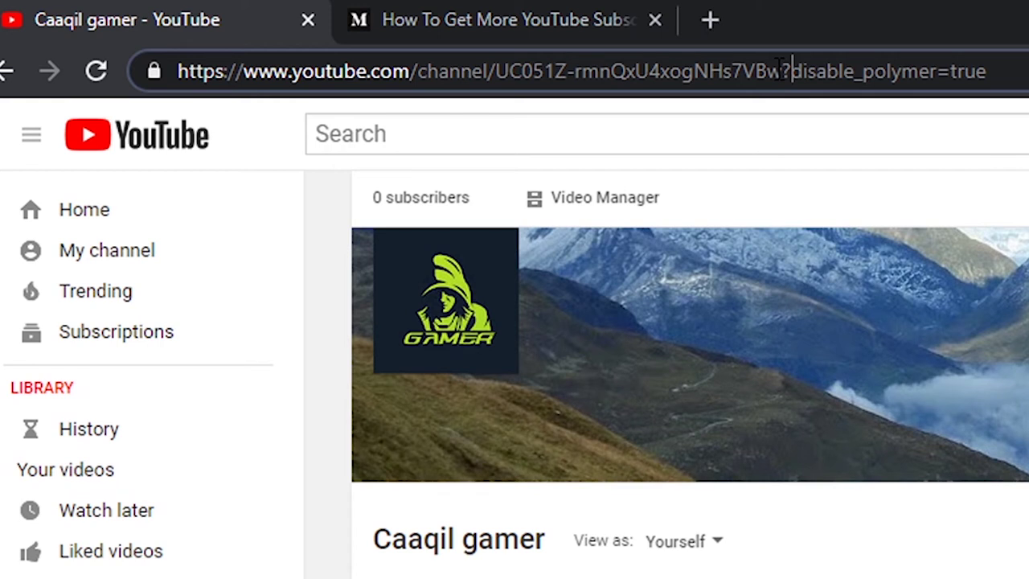
pyautogui.hotkey('shift', 'End')
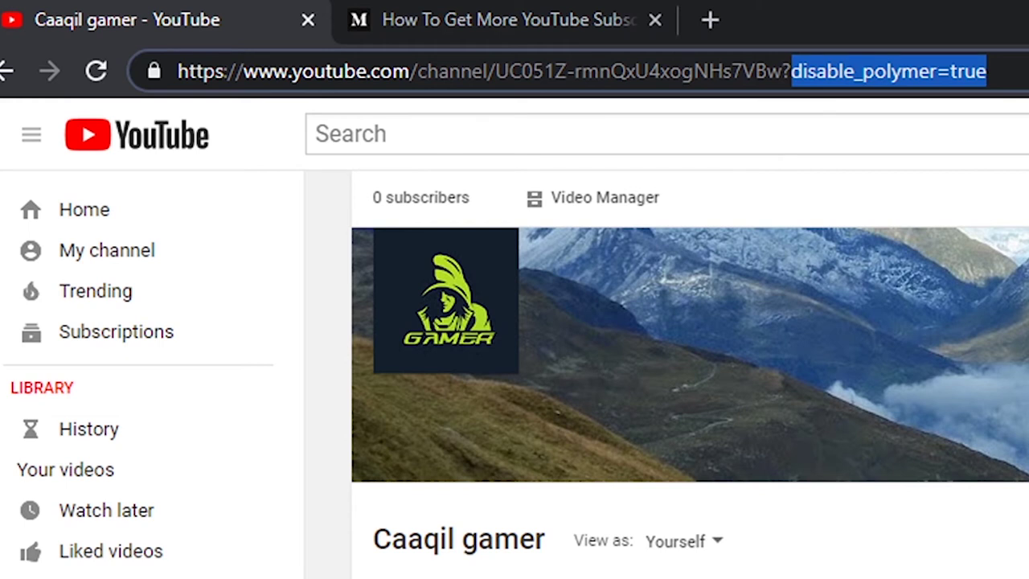
pyautogui.hotkey('ctrl', 'v')
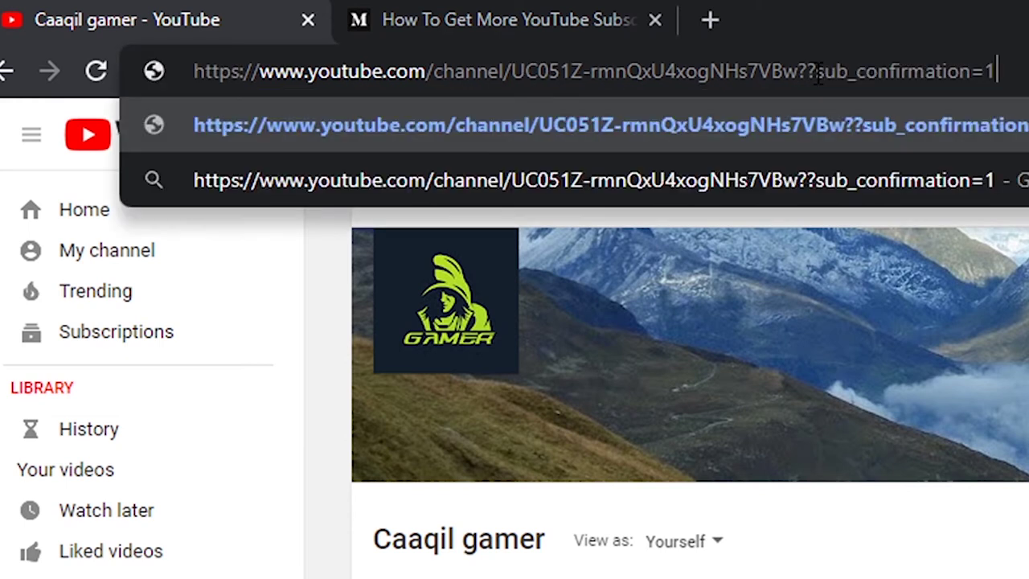
pyautogui.click(809, 71)
pyautogui.press('BackSpace')
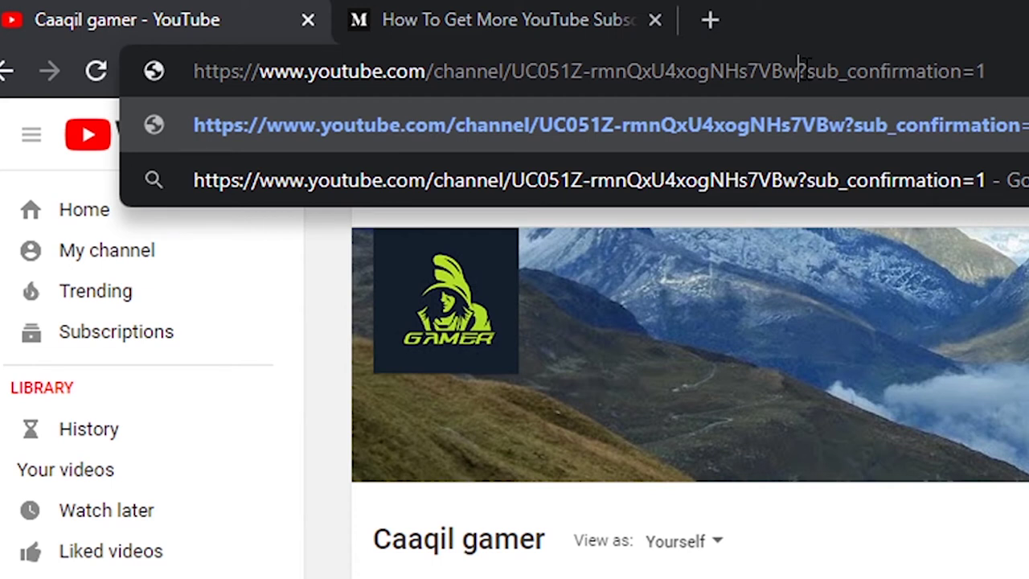
pyautogui.hotkey('ctrl', 'a')
pyautogui.hotkey('ctrl', 'c')
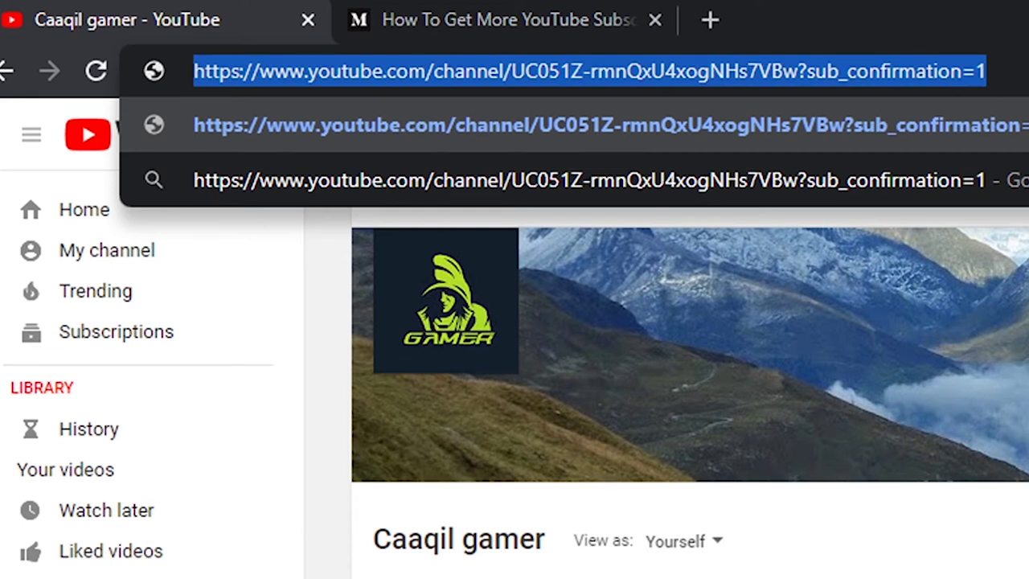
pyautogui.press('Escape')
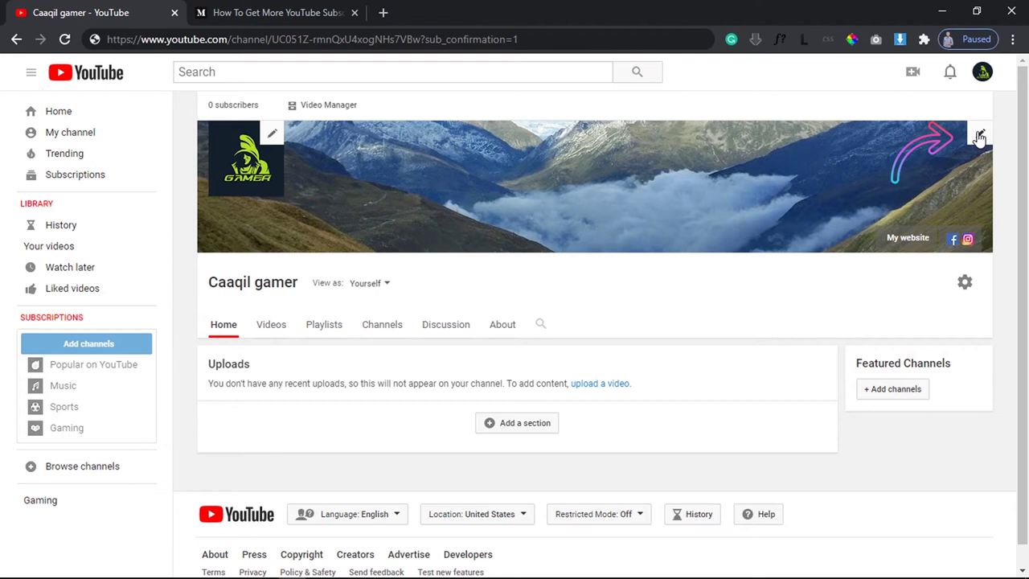
# In Edit links, replace the first link's caaqilgamer.com URL with the pasted subscribe-confirmation address.
pyautogui.click(980, 137)
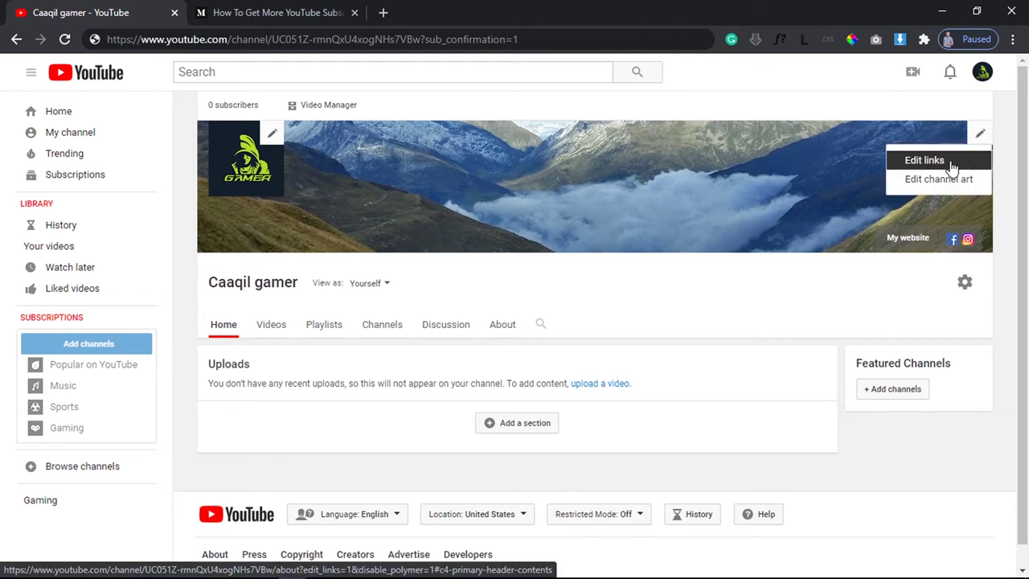
pyautogui.click(925, 160)
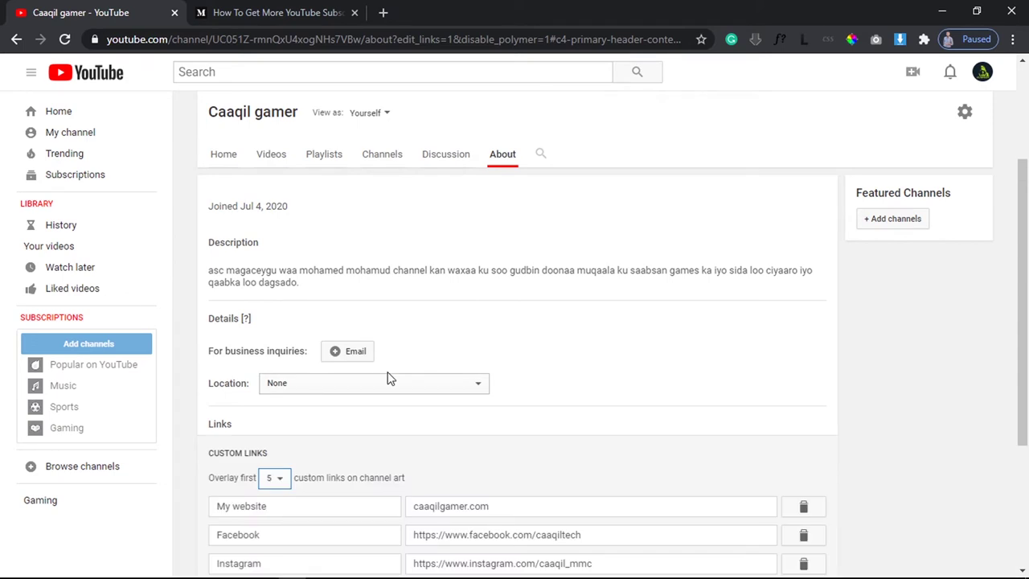
pyautogui.scroll(-2, 593, 359)
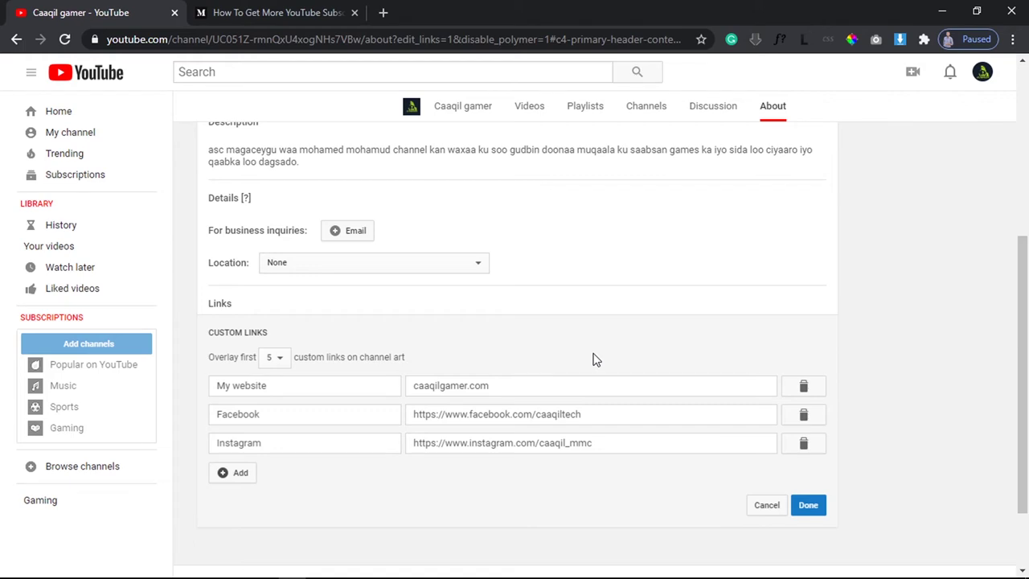
pyautogui.scroll(-1, 593, 359)
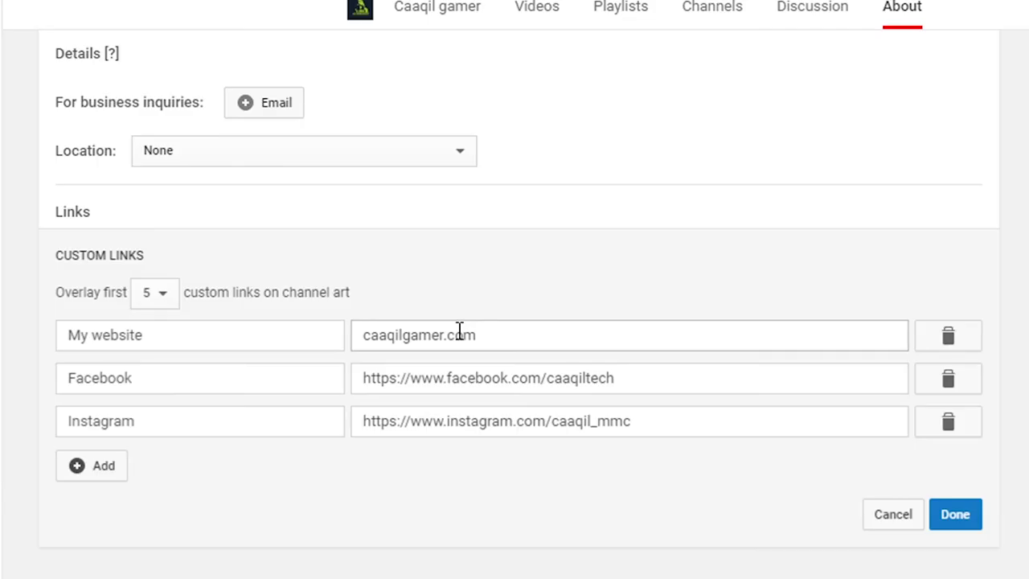
pyautogui.click(486, 336)
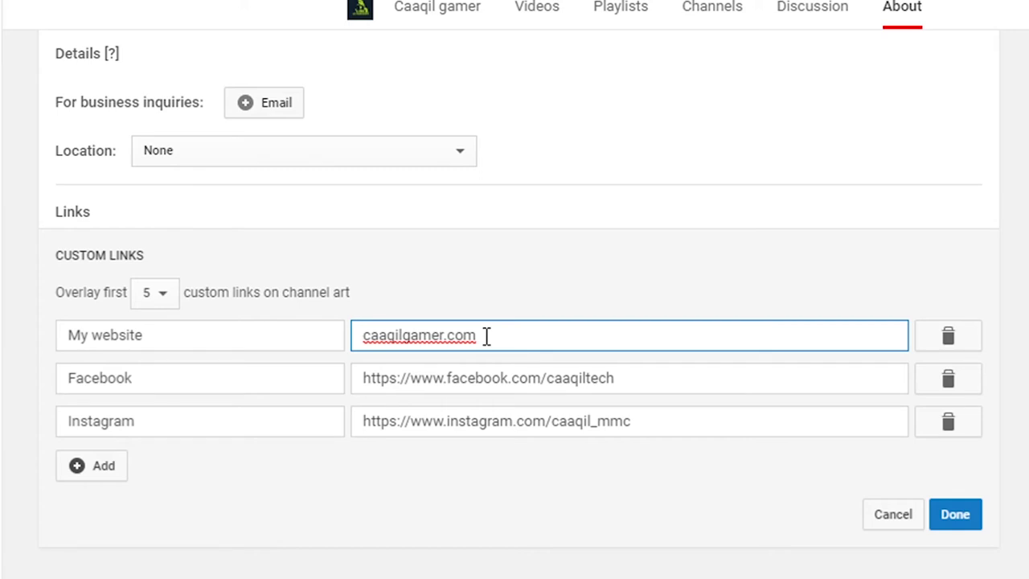
pyautogui.moveTo(486, 336); pyautogui.dragTo(309, 346)
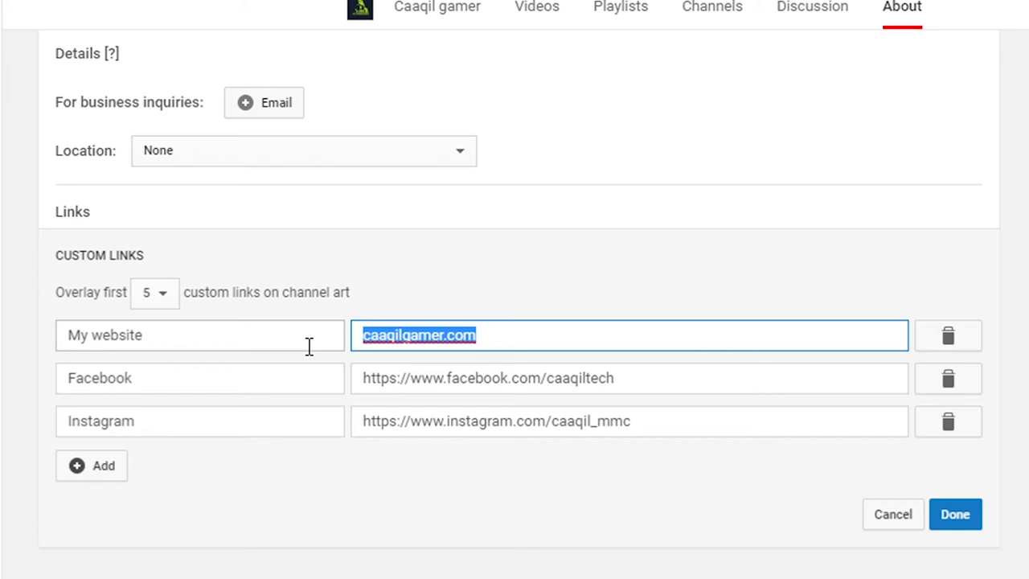
pyautogui.hotkey('ctrl', 'v')
# Retitle the first link from 'My website' to 'HAL KAN SAAR SUBSCRIBE' and save the custom links.
pyautogui.click(255, 343)
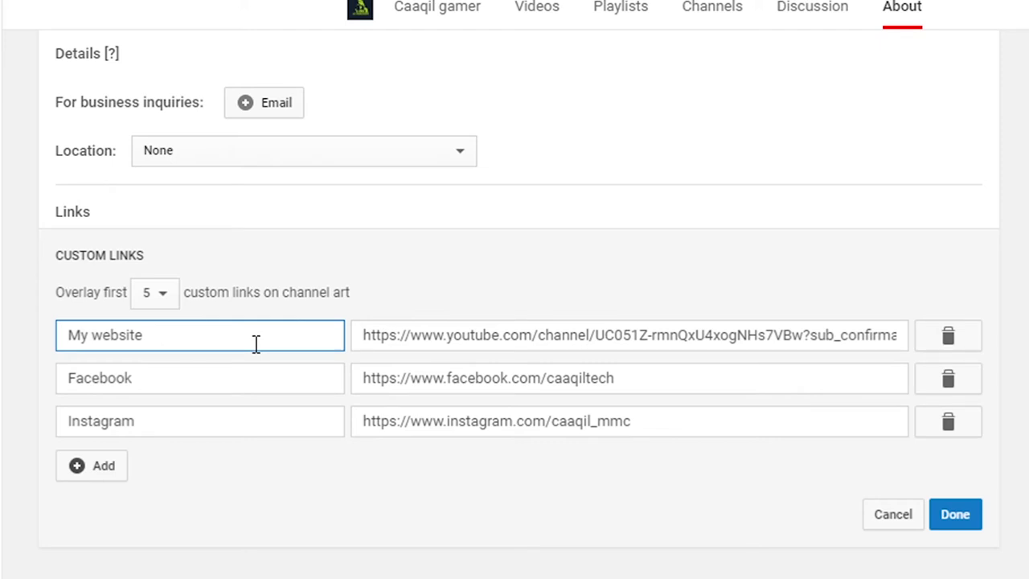
pyautogui.hotkey('ctrl', 'a')
pyautogui.press('BackSpace')
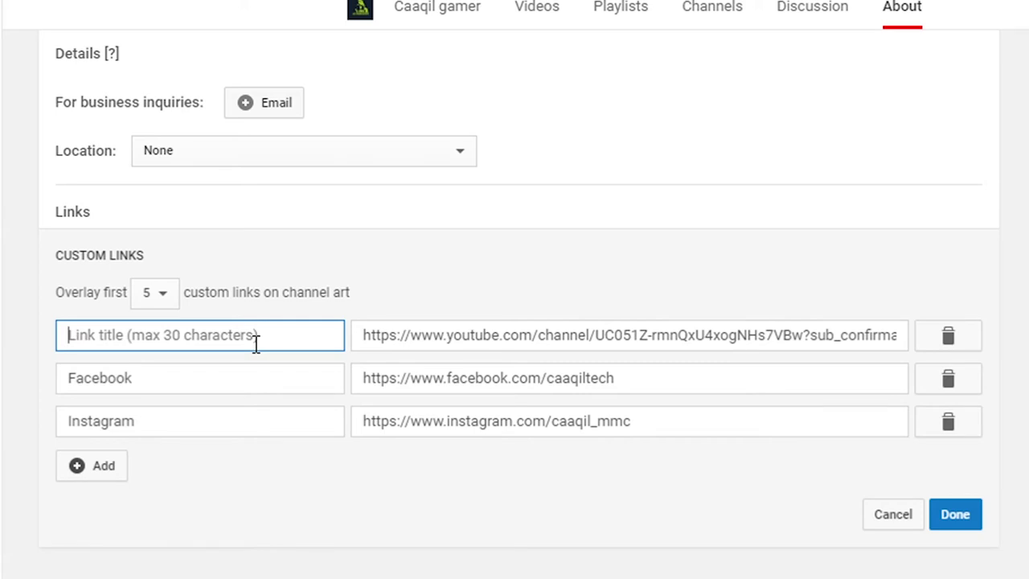
pyautogui.write('h')
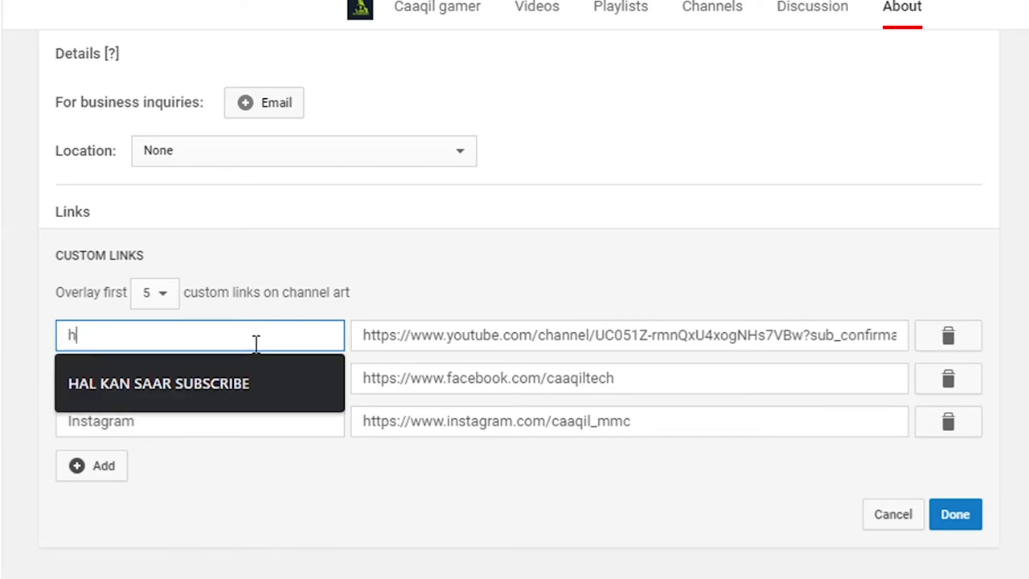
pyautogui.press('Down')
pyautogui.press('Return')
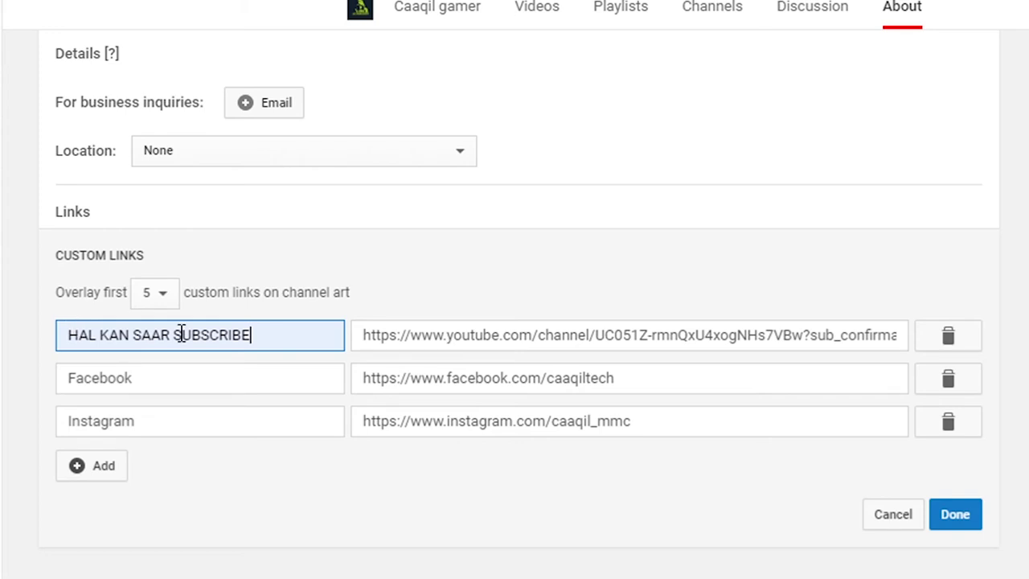
pyautogui.click(948, 517)
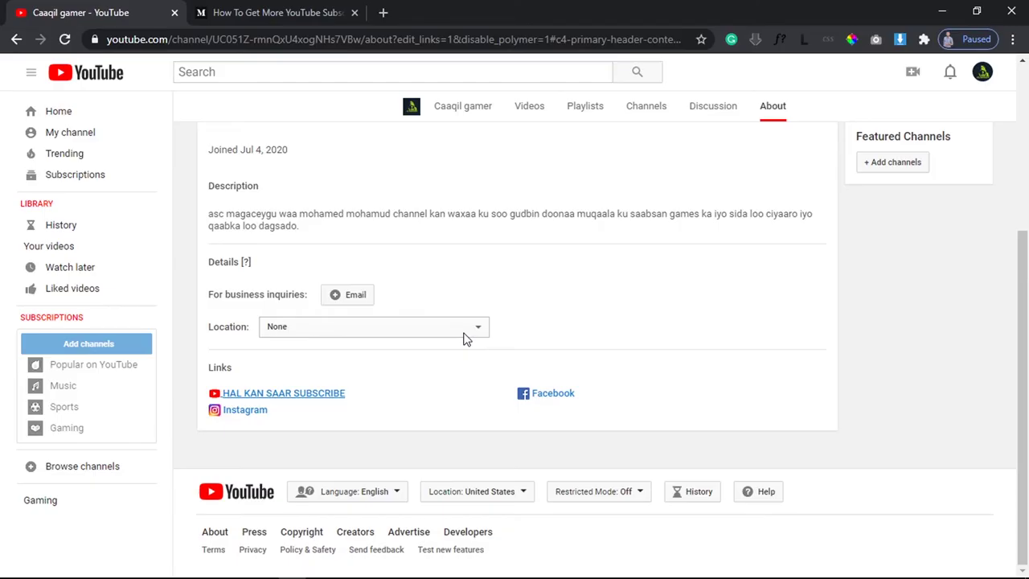
pyautogui.click(443, 153)
pyautogui.click(472, 127)
# Choose Somalia as the channel location, then try the HAL KAN SAAR SUBSCRIBE banner link from the Home page.
pyautogui.scroll(-5, 485, 310)
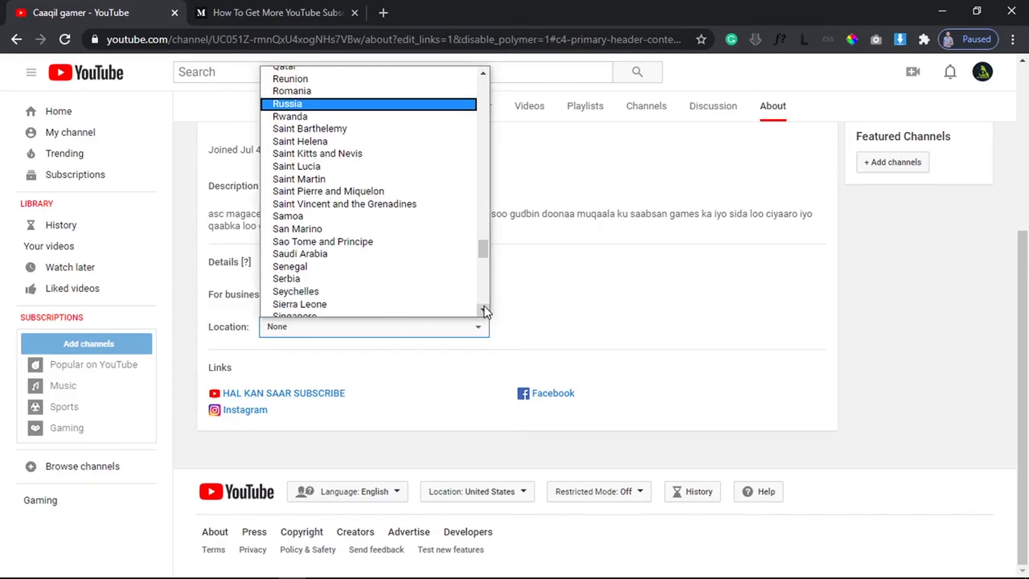
pyautogui.click(346, 240)
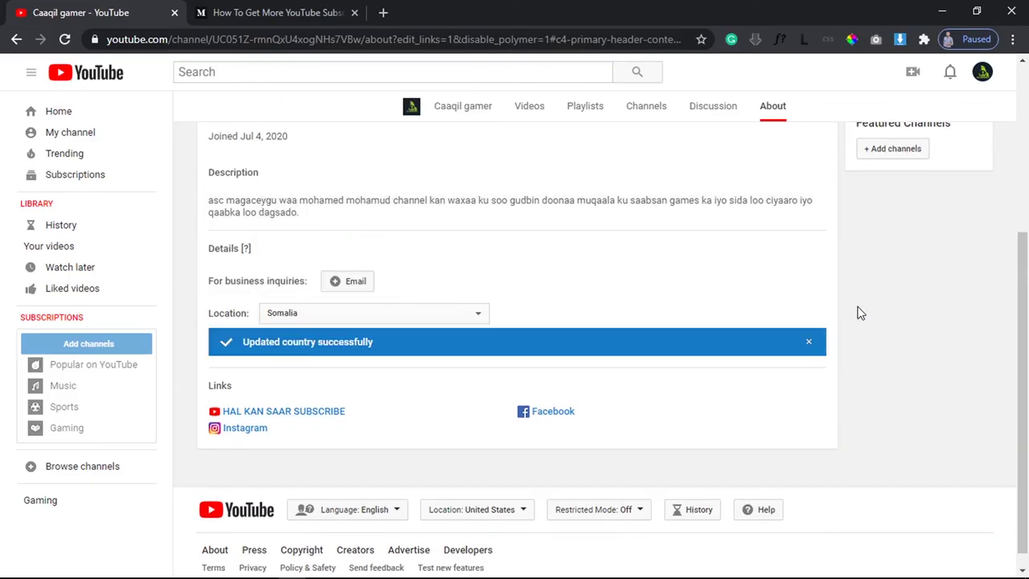
pyautogui.scroll(4, 859, 310)
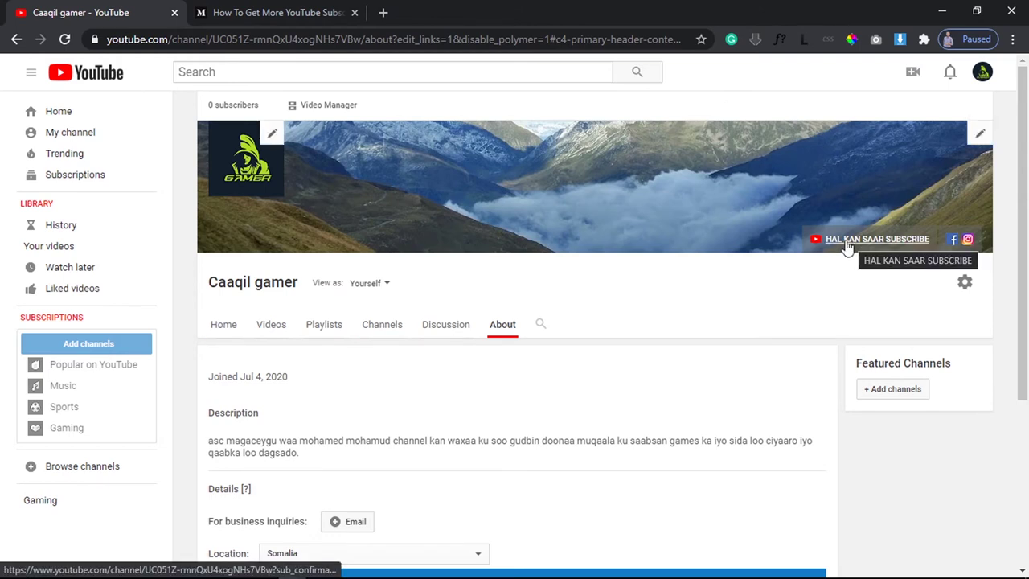
pyautogui.click(227, 331)
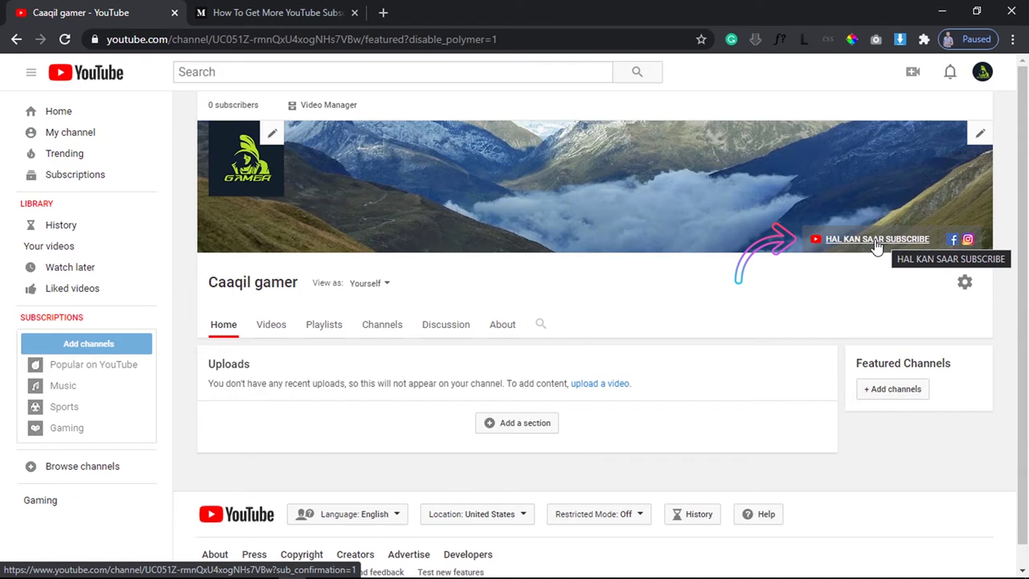
pyautogui.click(877, 239)
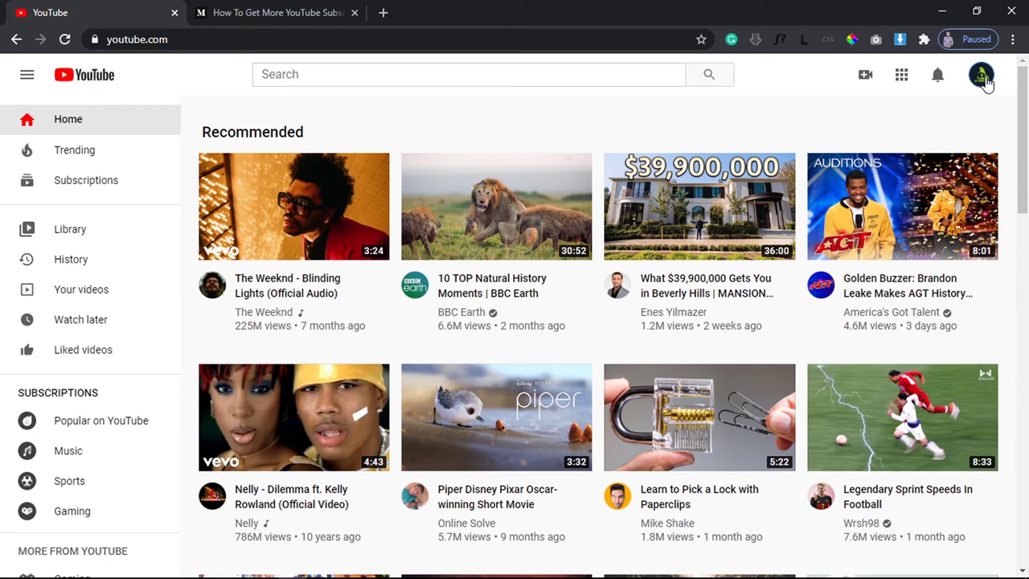
# Open YouTube Studio from the account menu, dismiss the welcome message, and bring up Settings.
pyautogui.click(981, 77)
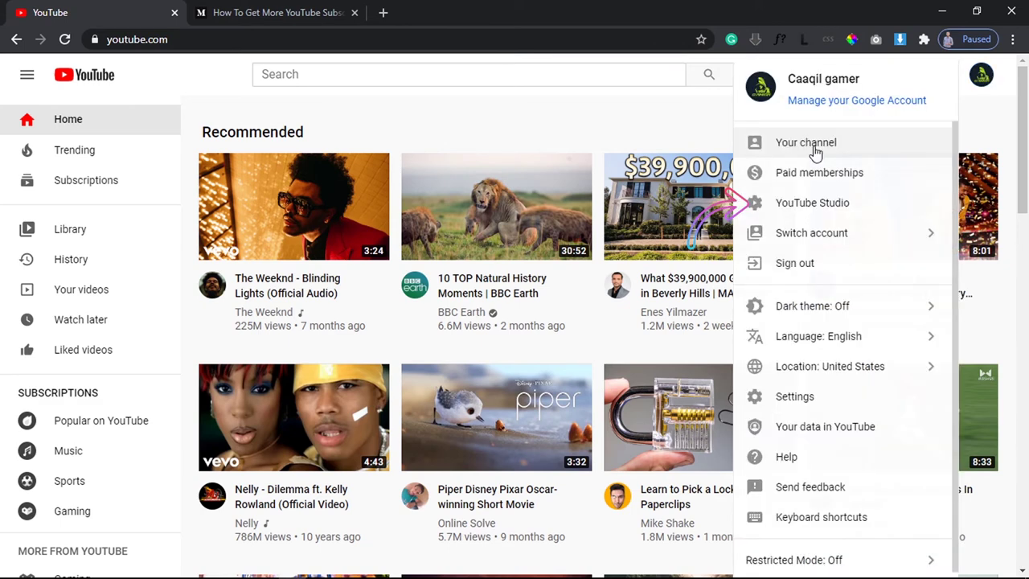
pyautogui.click(812, 202)
pyautogui.click(806, 439)
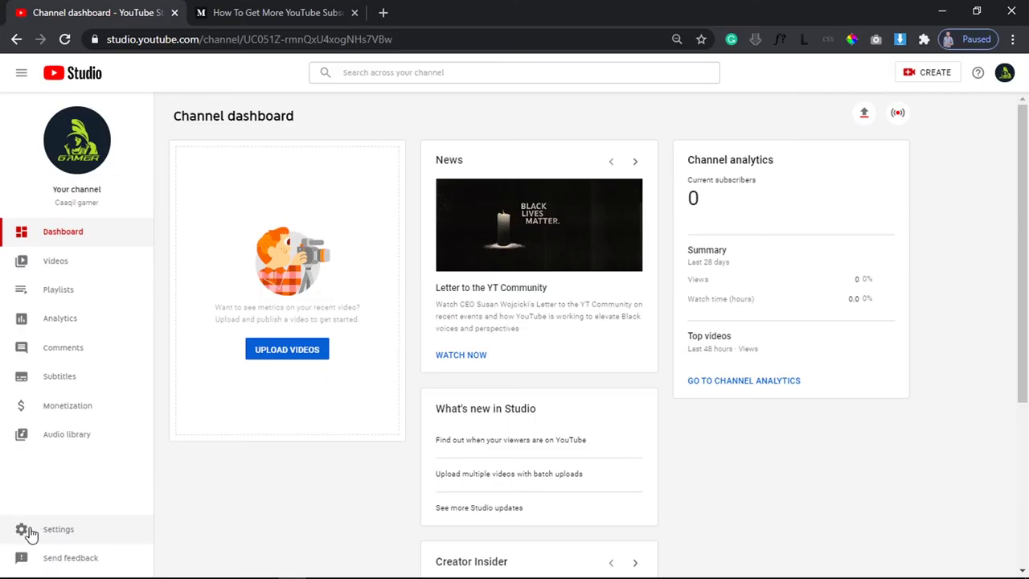
pyautogui.click(27, 528)
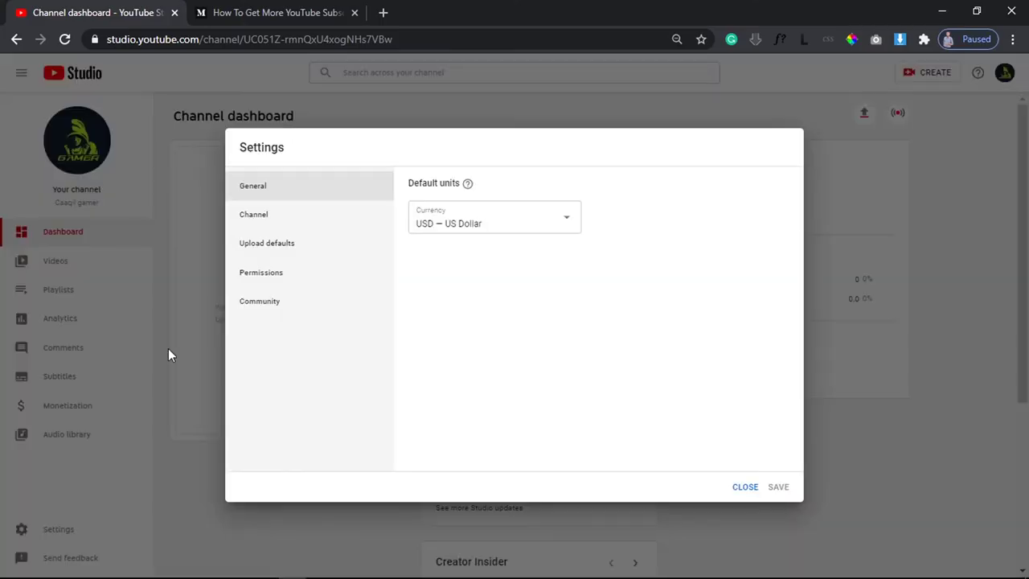
# Under Basic info, add keywords 'somali gamer', 'somali players', 'tips and tricks' and 'how to ply'.
pyautogui.click(256, 215)
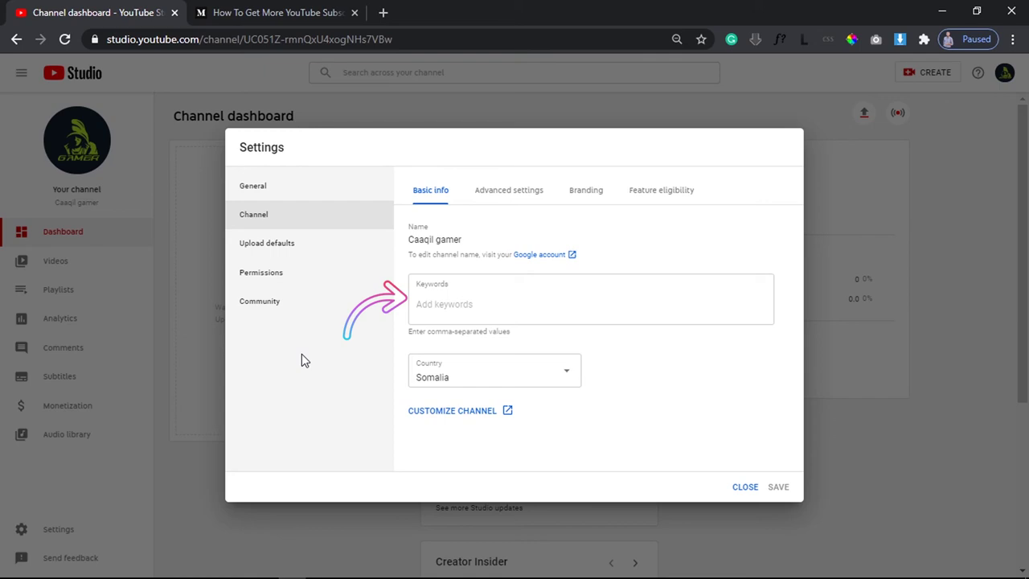
pyautogui.click(436, 307)
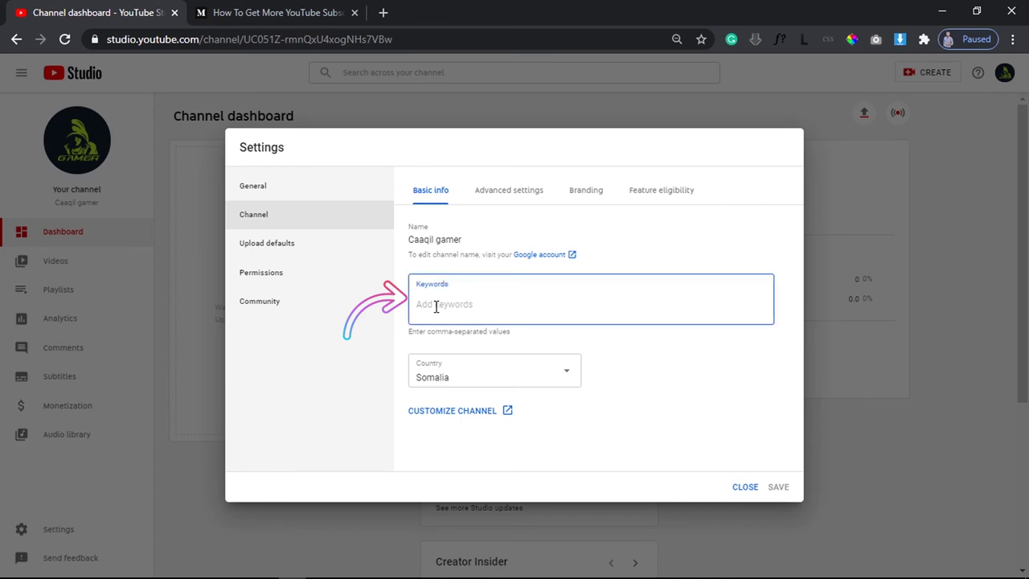
pyautogui.write('somali gamer')
pyautogui.press('Return')
pyautogui.write('soma')
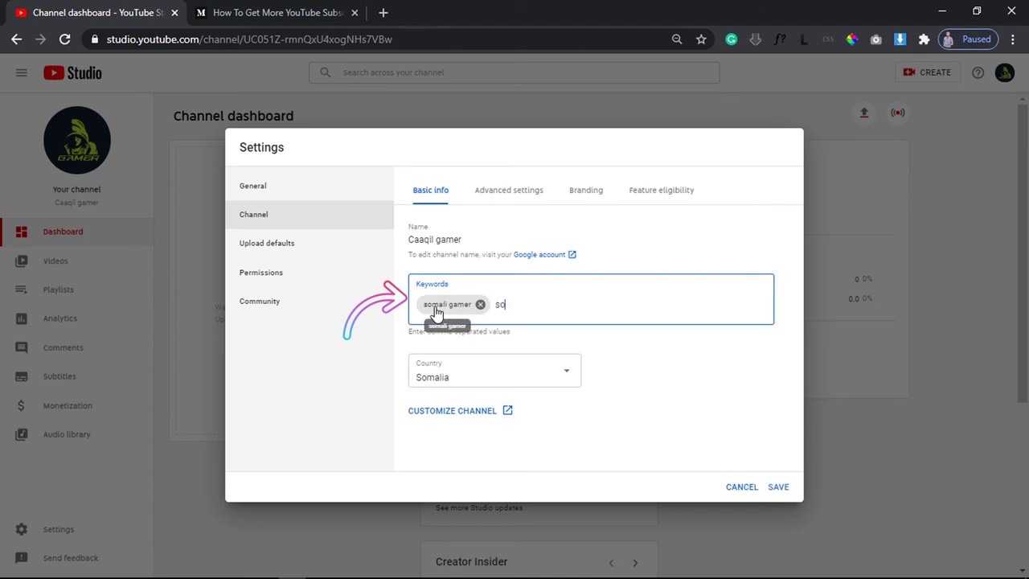
pyautogui.write('li players')
pyautogui.press('Return')
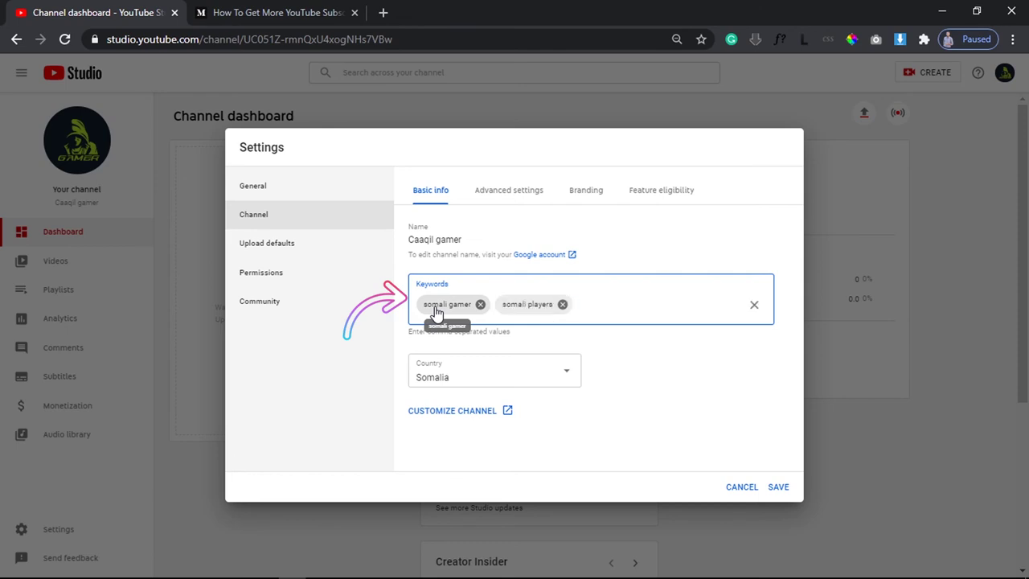
pyautogui.write('tips')
pyautogui.write(' and tricks ')
pyautogui.write('ga')
pyautogui.press('BackSpace')
pyautogui.press('BackSpace')
pyautogui.write('of')
pyautogui.press('BackSpace')
pyautogui.press('BackSpace')
pyautogui.press('Return')
pyautogui.write('how to pl')
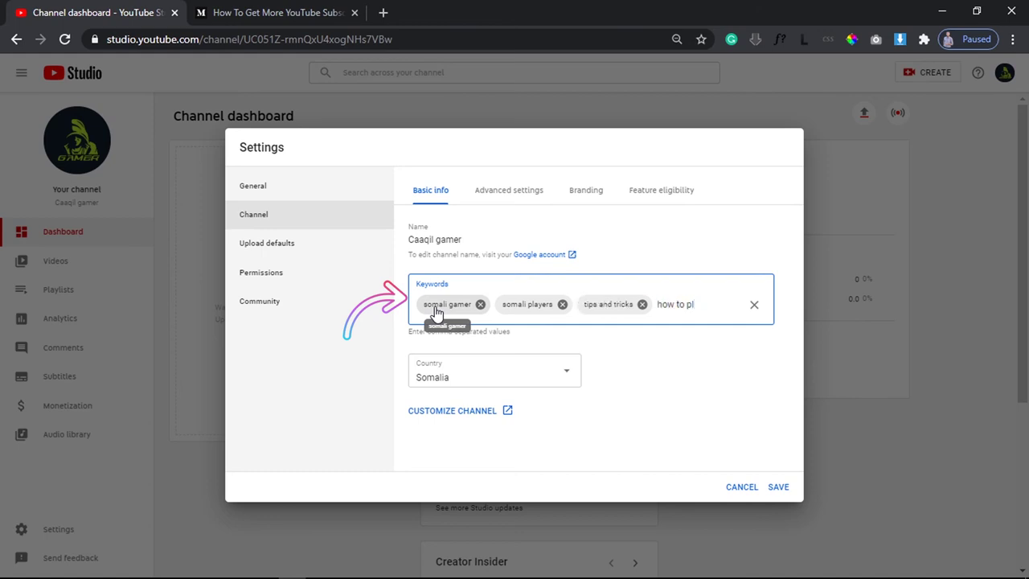
pyautogui.write('y')
pyautogui.press('Return')
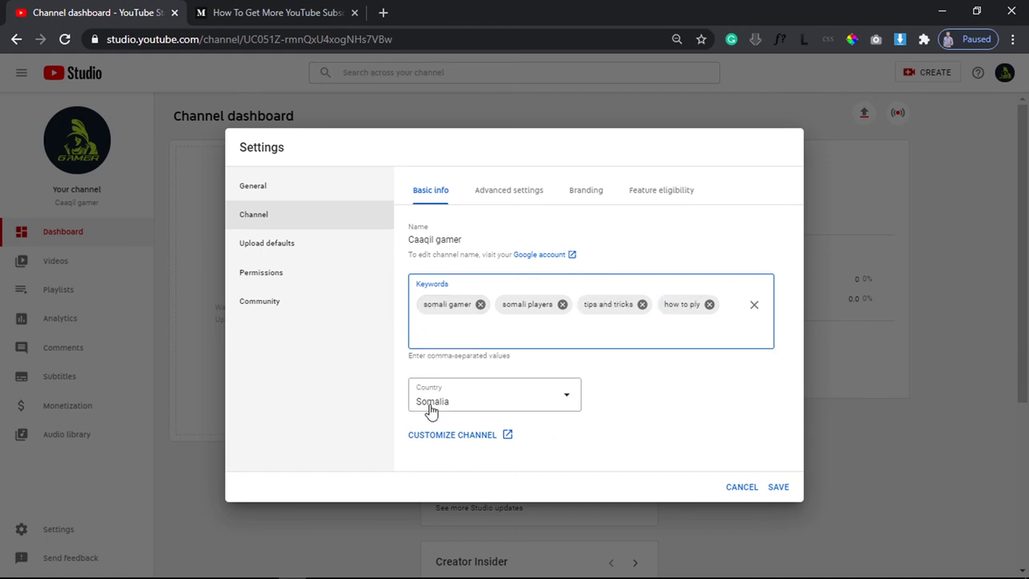
# In Advanced settings, set the channel as not made for kids and keep the subscriber count displayed.
pyautogui.click(511, 193)
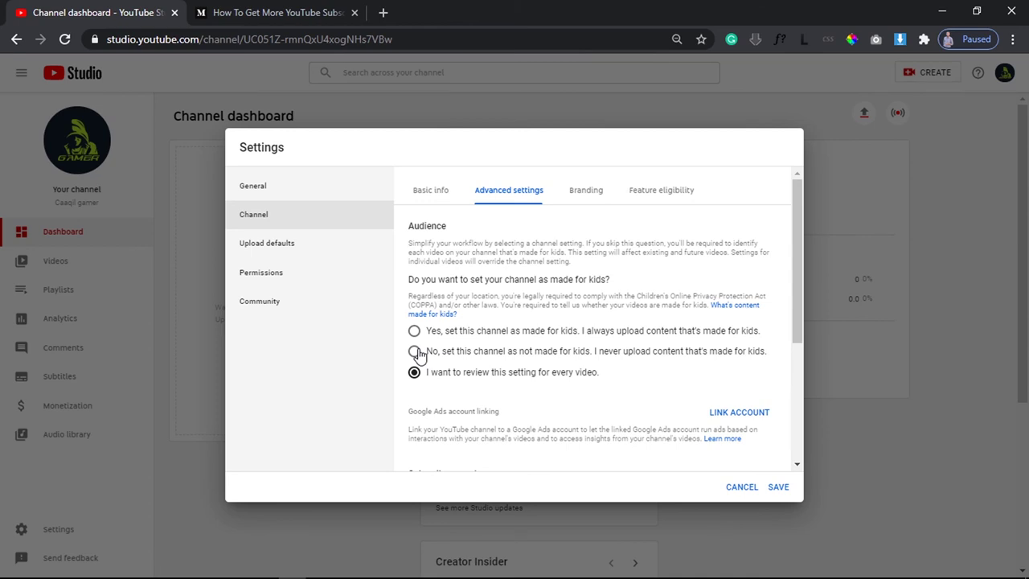
pyautogui.click(415, 352)
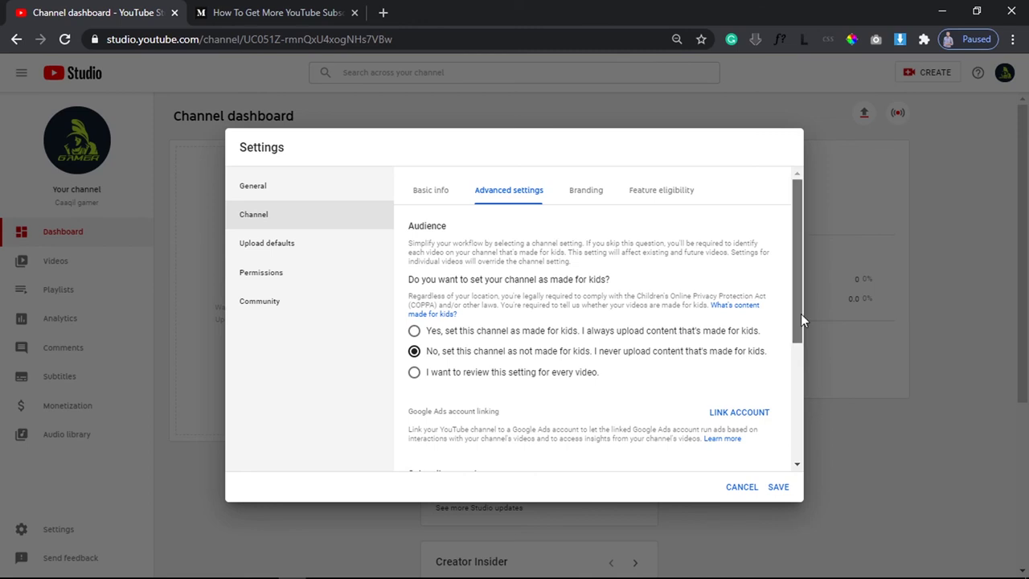
pyautogui.moveTo(801, 319); pyautogui.dragTo(797, 410)
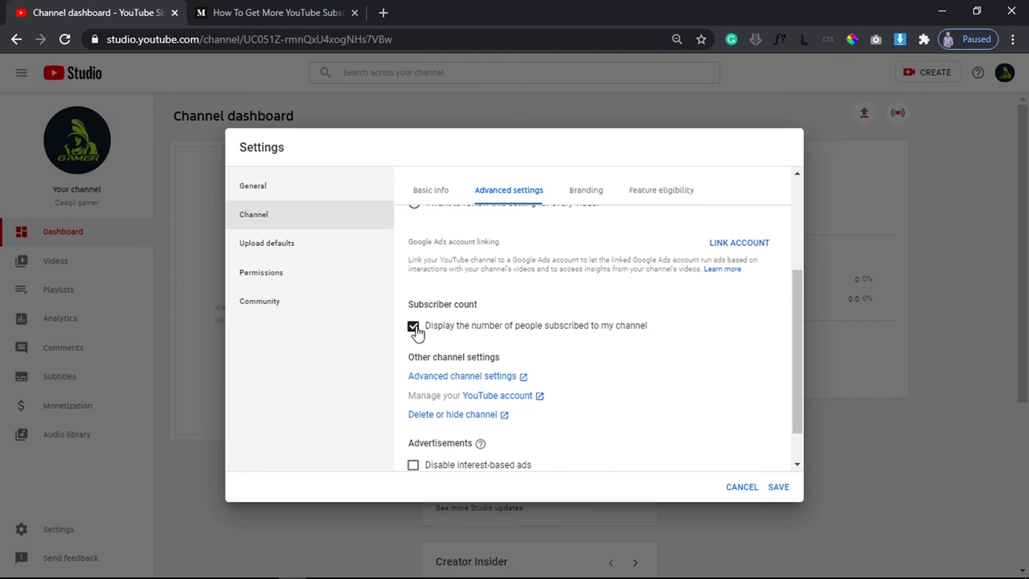
pyautogui.click(414, 329)
pyautogui.click(414, 330)
pyautogui.click(413, 330)
pyautogui.click(413, 330)
pyautogui.click(580, 195)
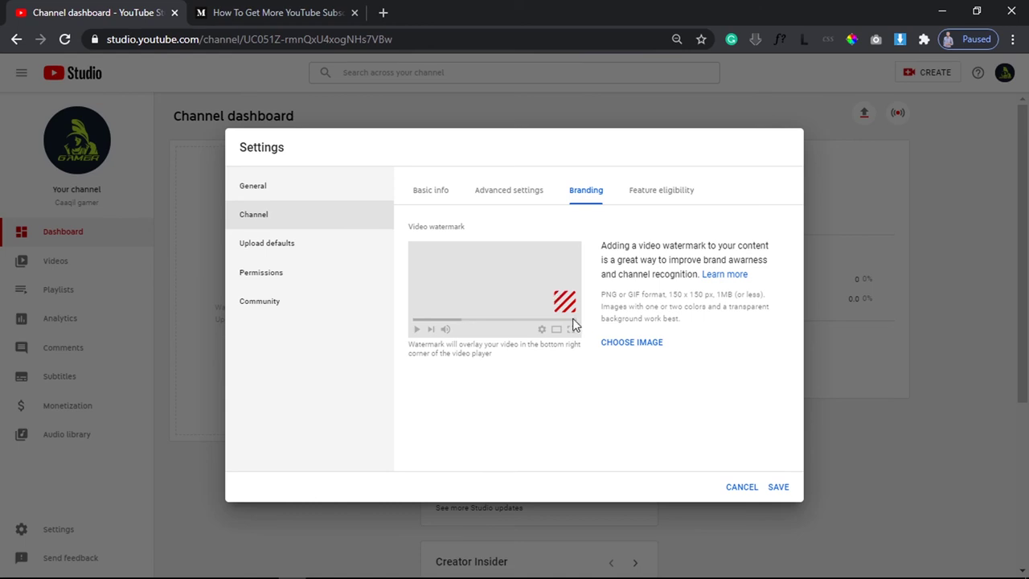
# Add the subscribe-button image as a video watermark with display time set to Entire video.
pyautogui.click(624, 344)
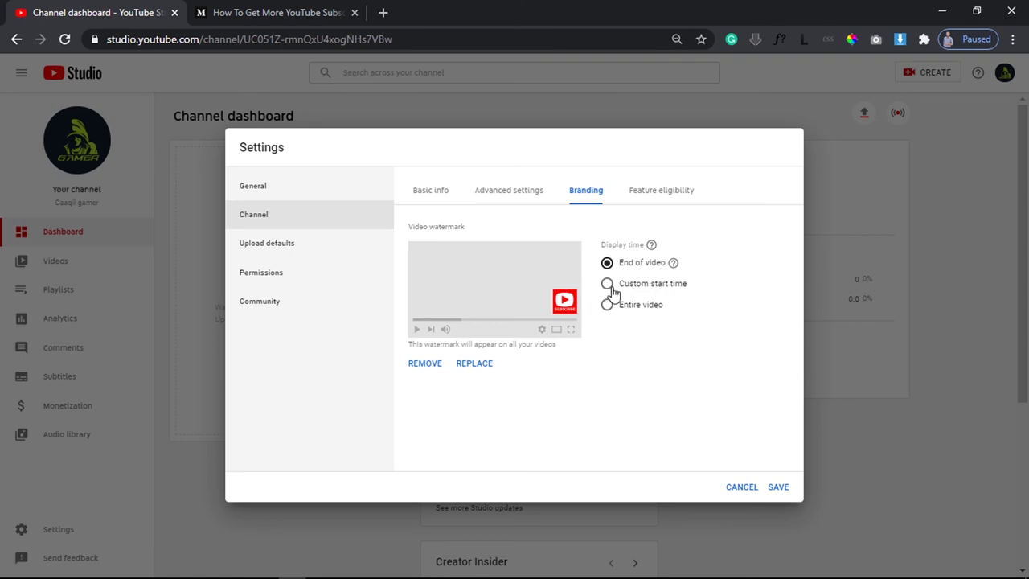
pyautogui.click(609, 288)
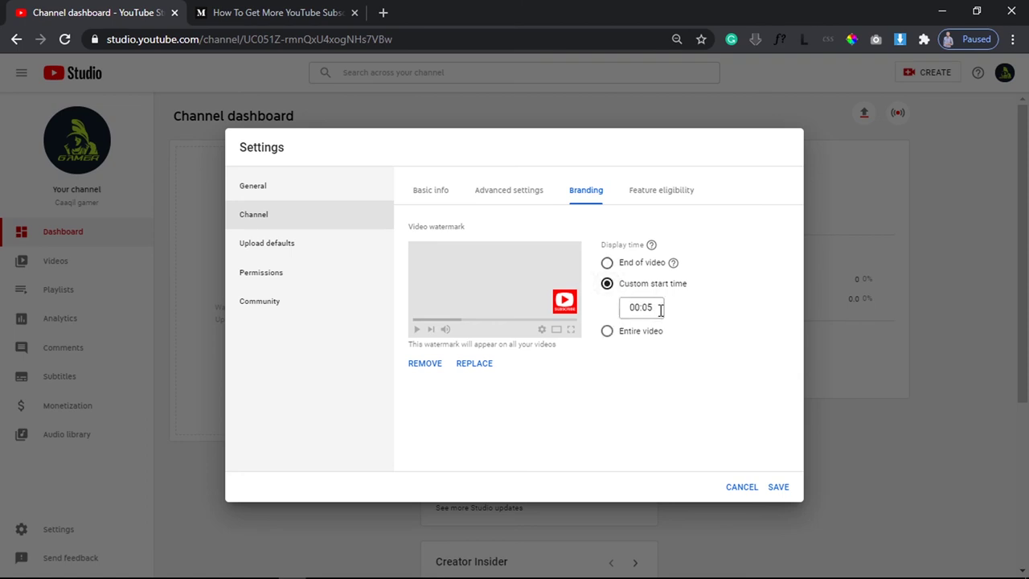
pyautogui.click(607, 330)
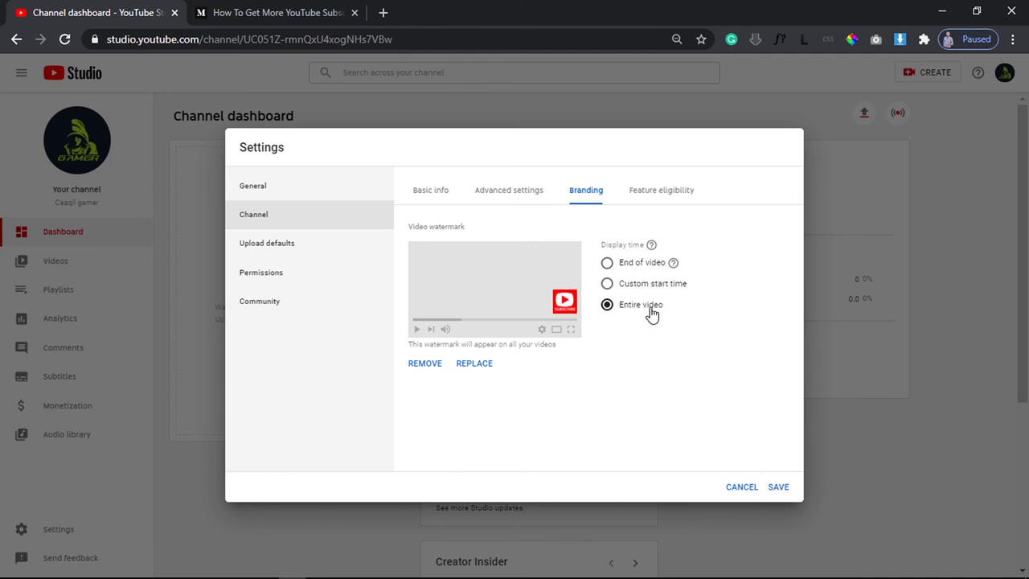
pyautogui.click(265, 214)
pyautogui.click(276, 247)
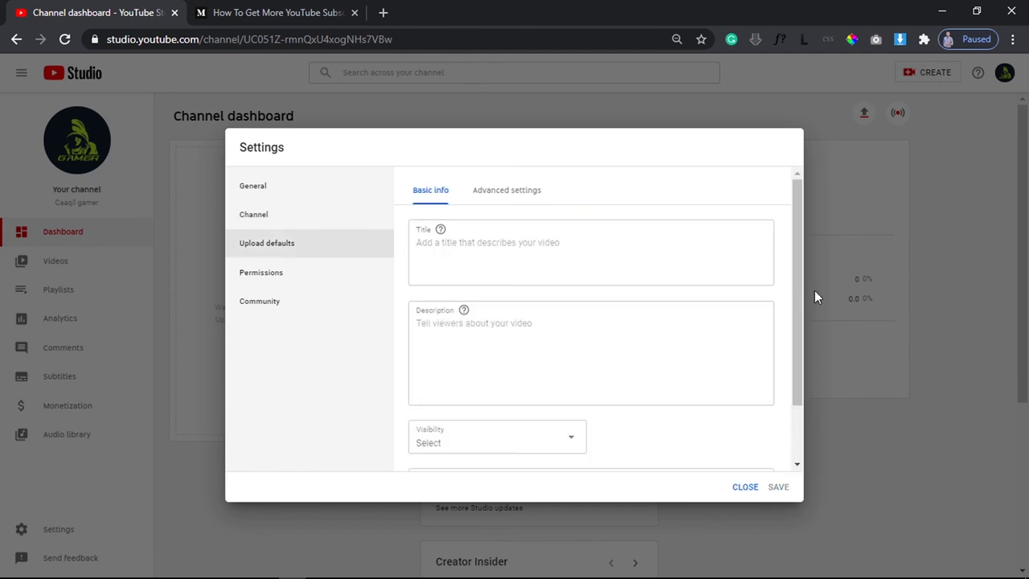
# Set the default upload visibility to Public and save the upload defaults.
pyautogui.moveTo(795, 294); pyautogui.dragTo(789, 366)
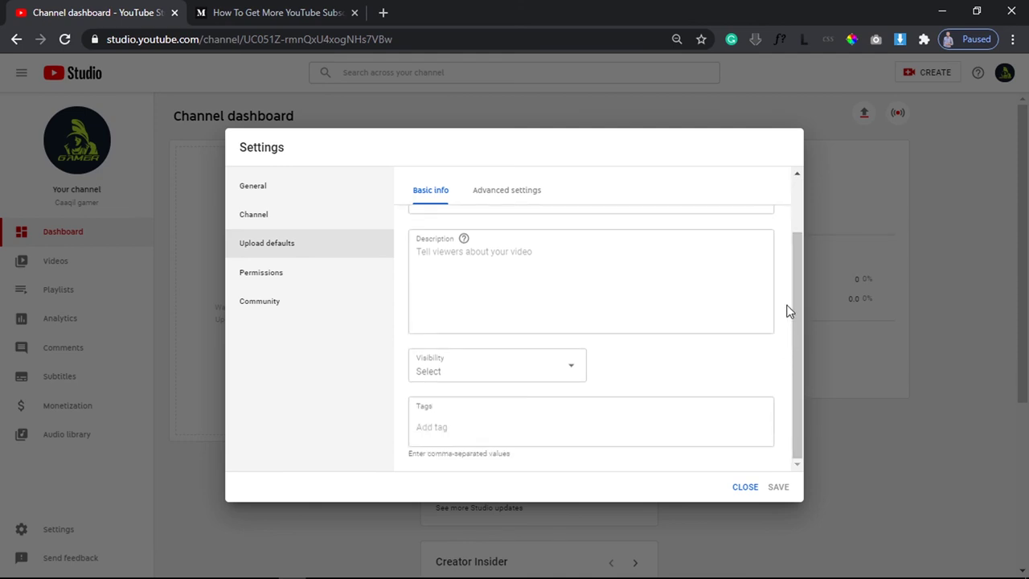
pyautogui.click(495, 371)
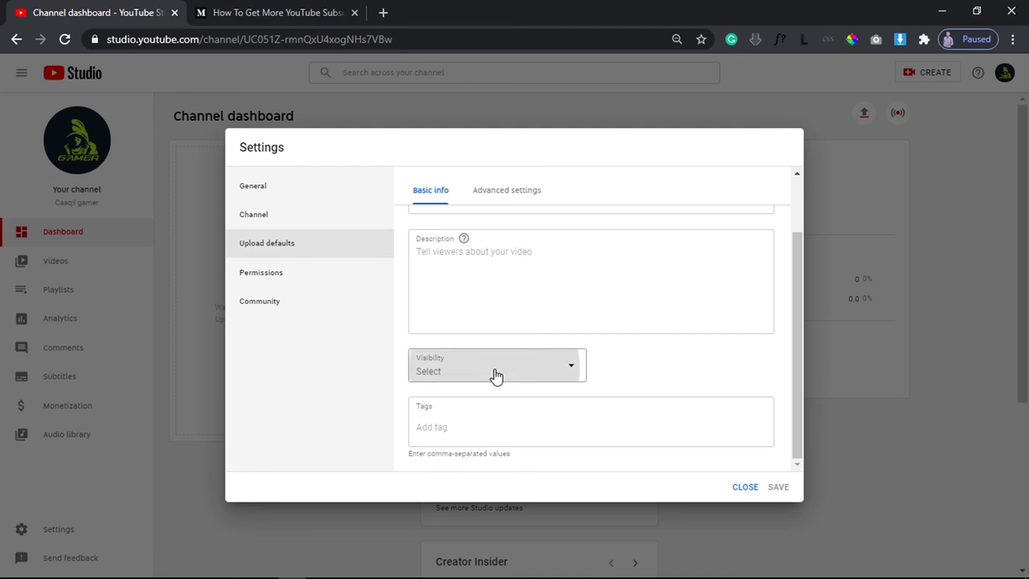
pyautogui.click(494, 370)
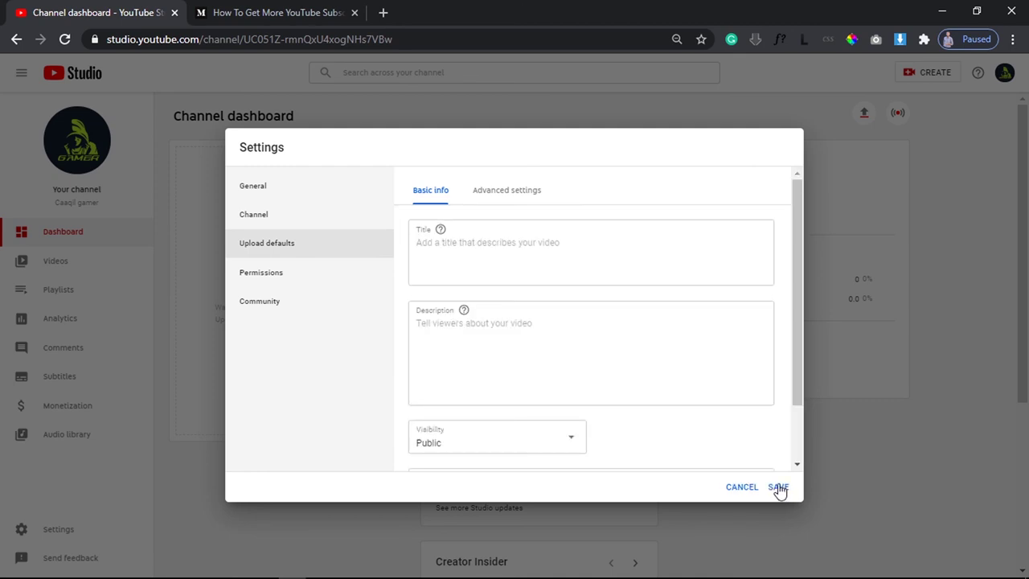
pyautogui.click(778, 487)
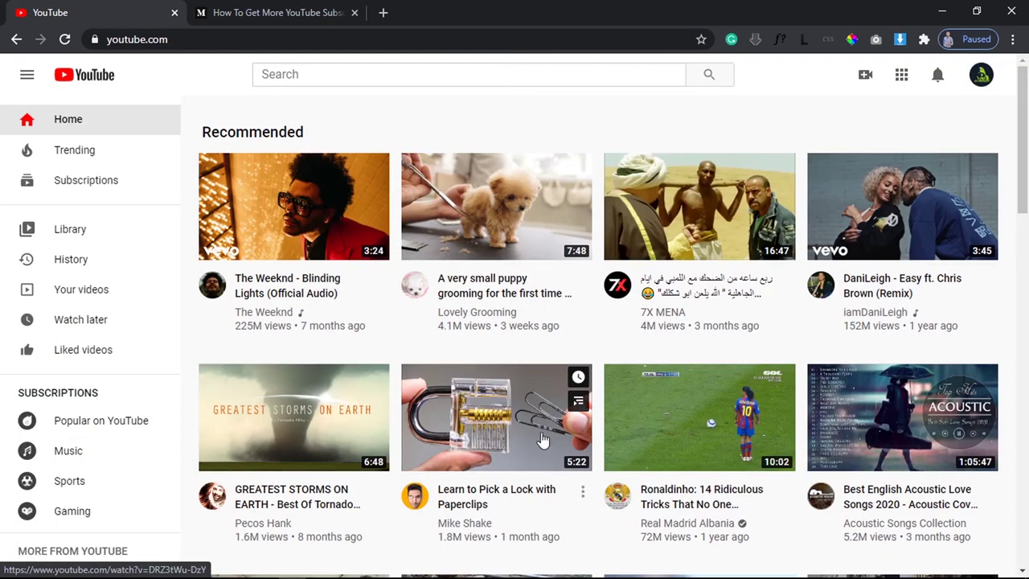
# Upload the intro video file through Create > Upload video.
pyautogui.click(865, 78)
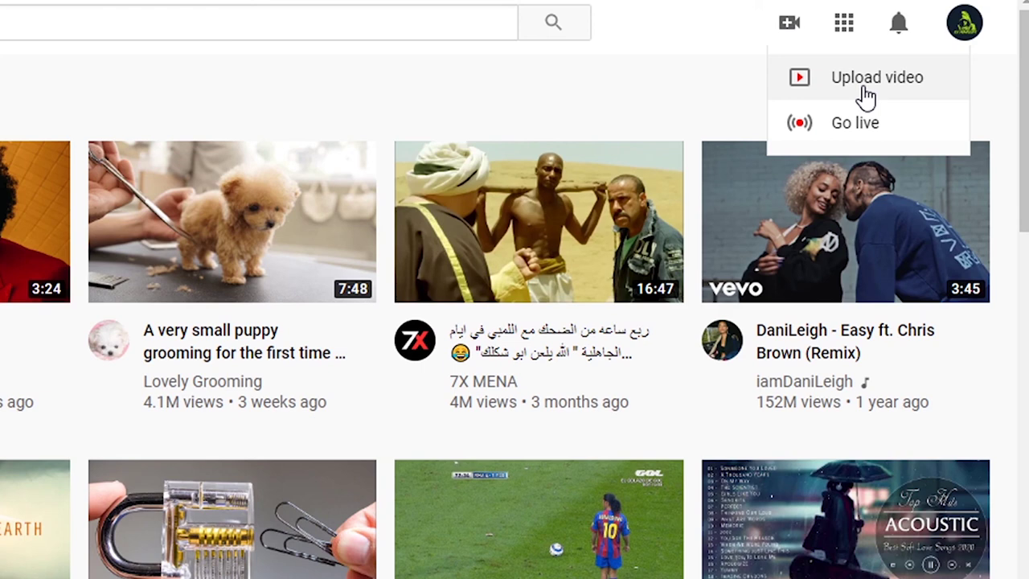
pyautogui.click(865, 90)
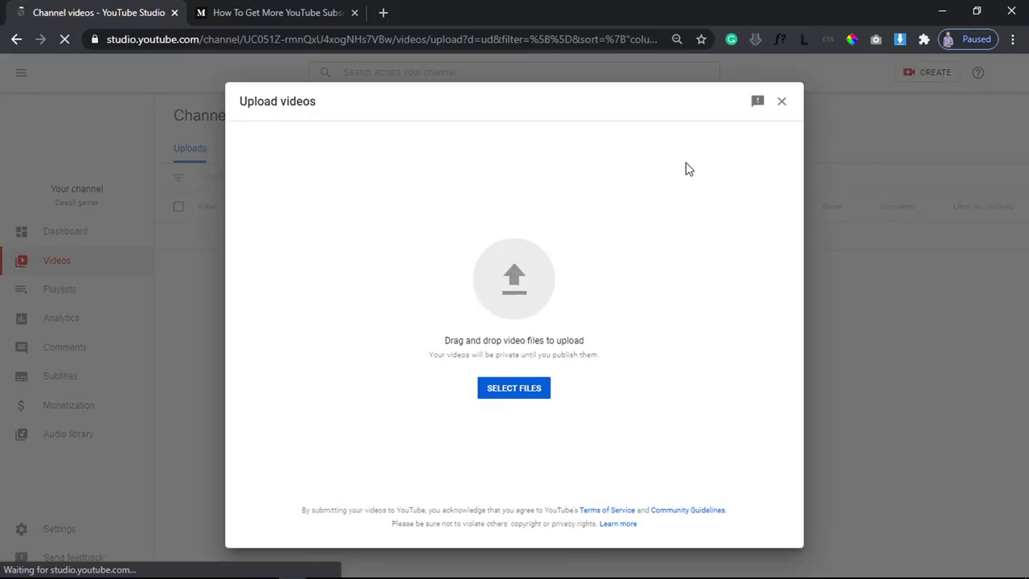
pyautogui.click(513, 391)
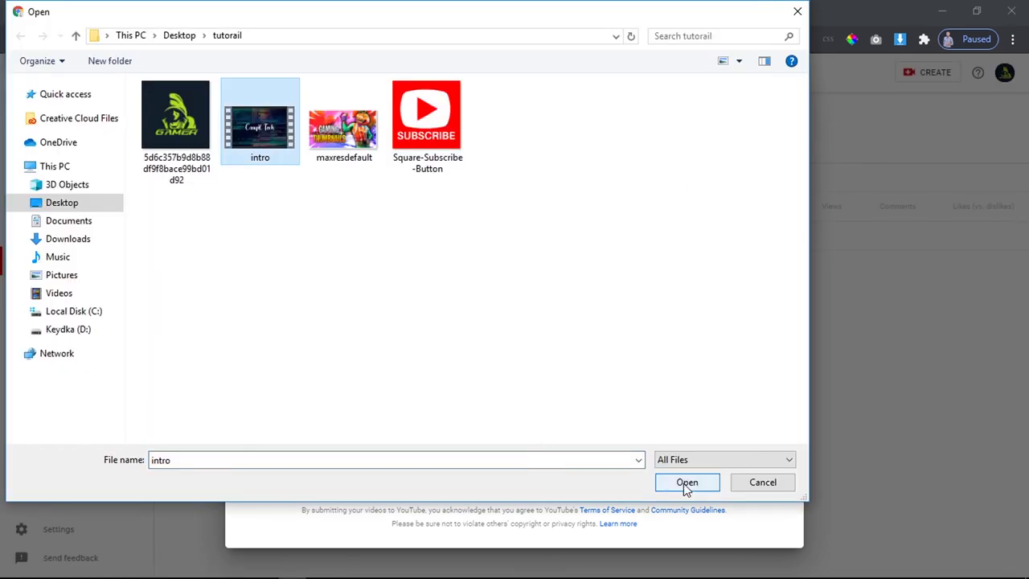
pyautogui.click(686, 482)
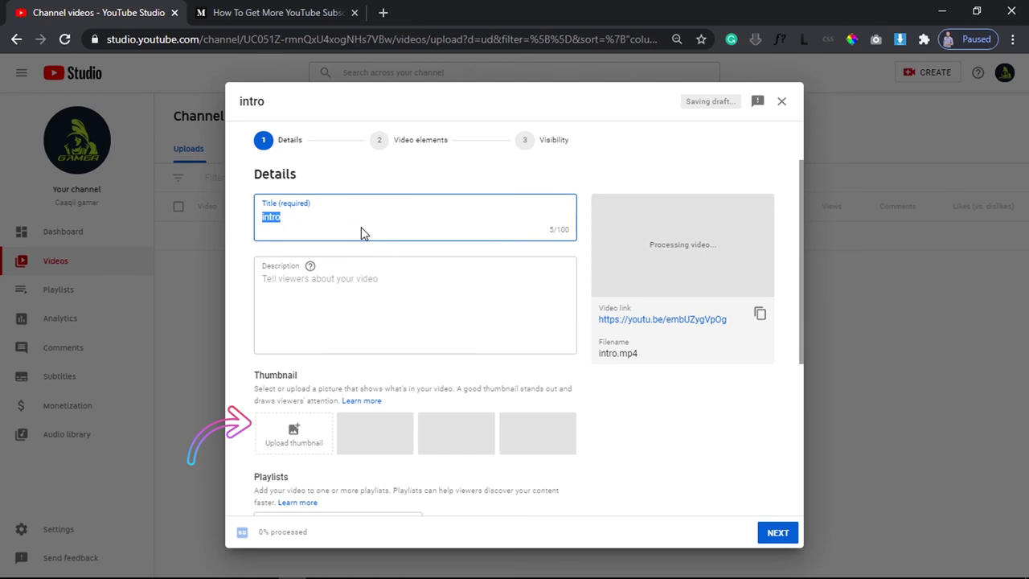
# Title the video 'tijaabo channel' and leave the description empty.
pyautogui.write('tijaabo ')
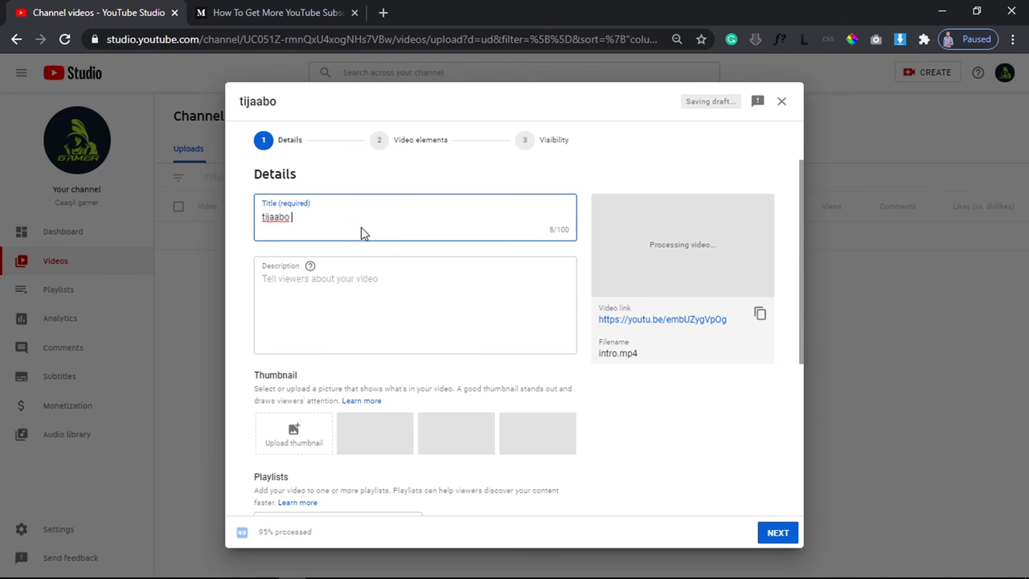
pyautogui.write('channel')
pyautogui.press('Tab')
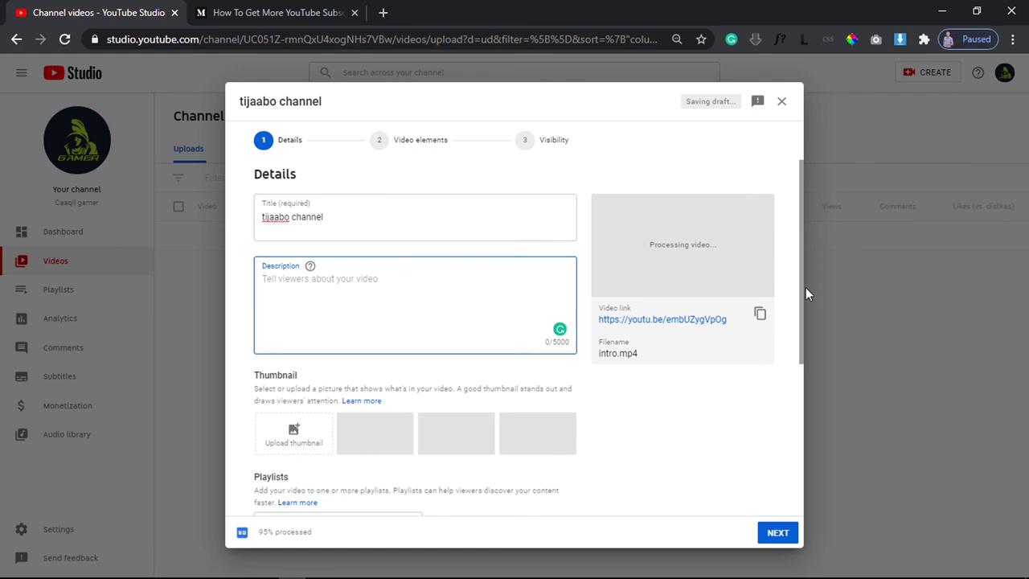
pyautogui.click(675, 455)
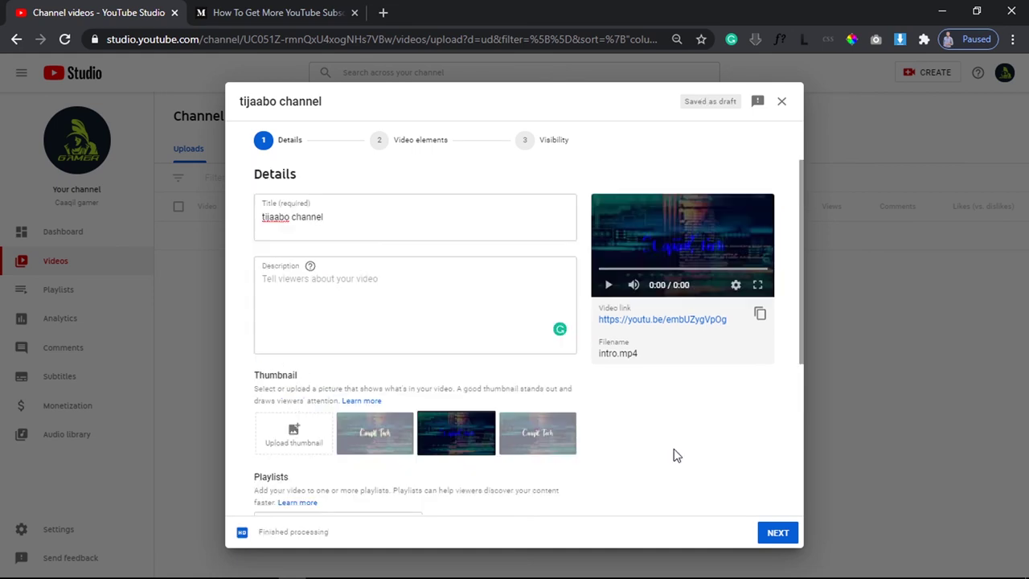
# Upload the maxresdefault gaming image as the custom thumbnail and continue to Video elements.
pyautogui.click(281, 436)
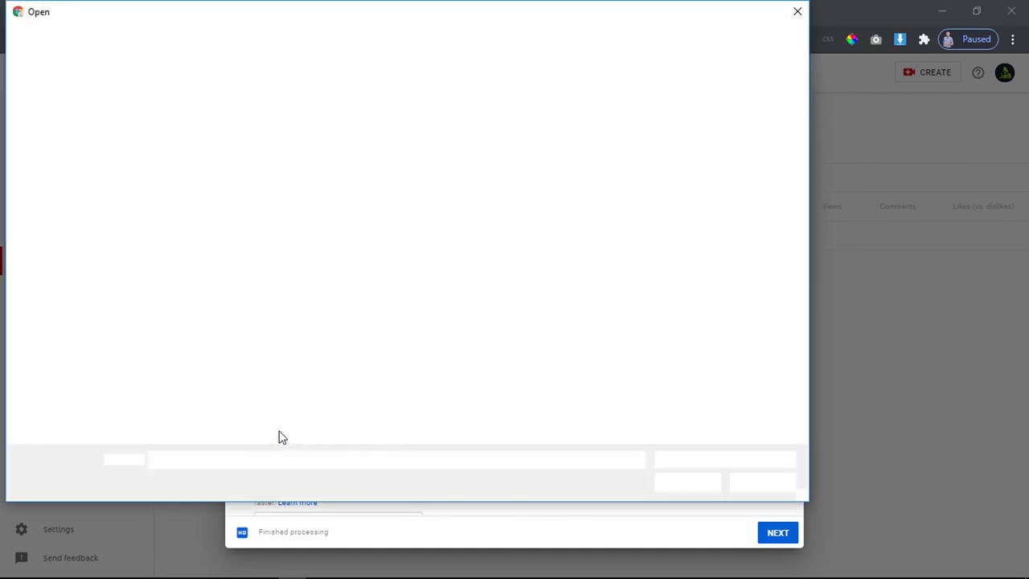
pyautogui.click(269, 147)
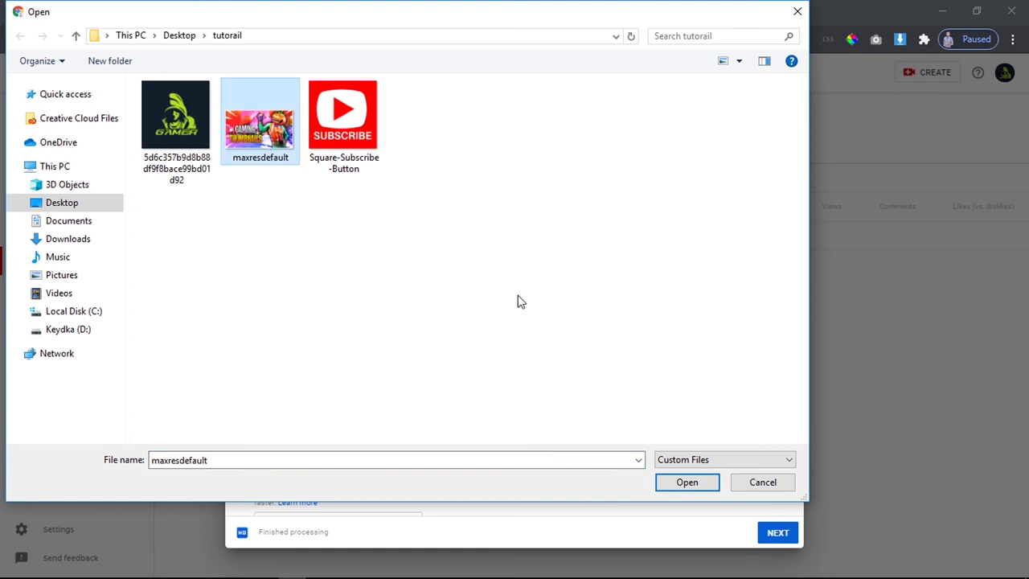
pyautogui.click(687, 482)
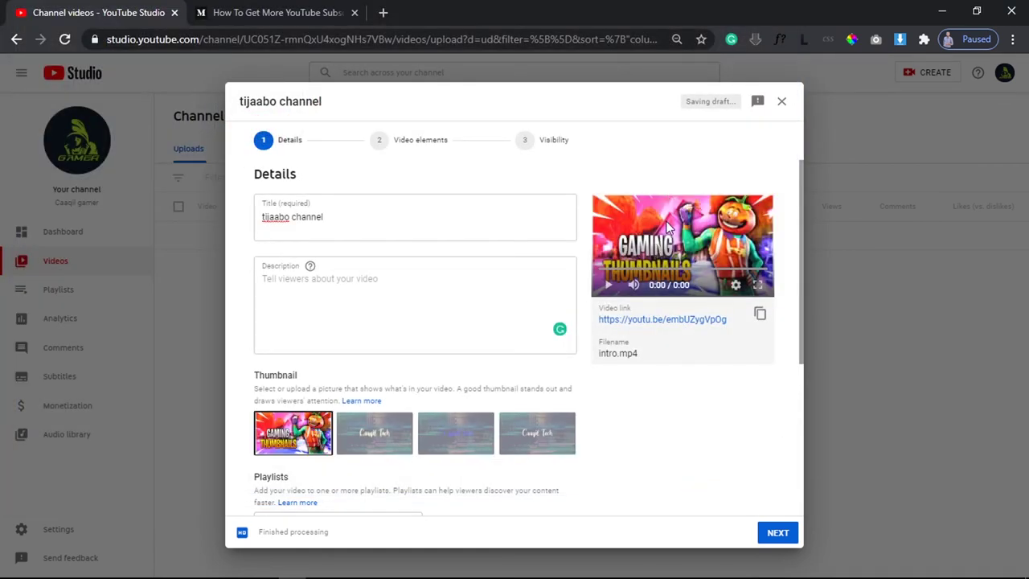
pyautogui.click(773, 534)
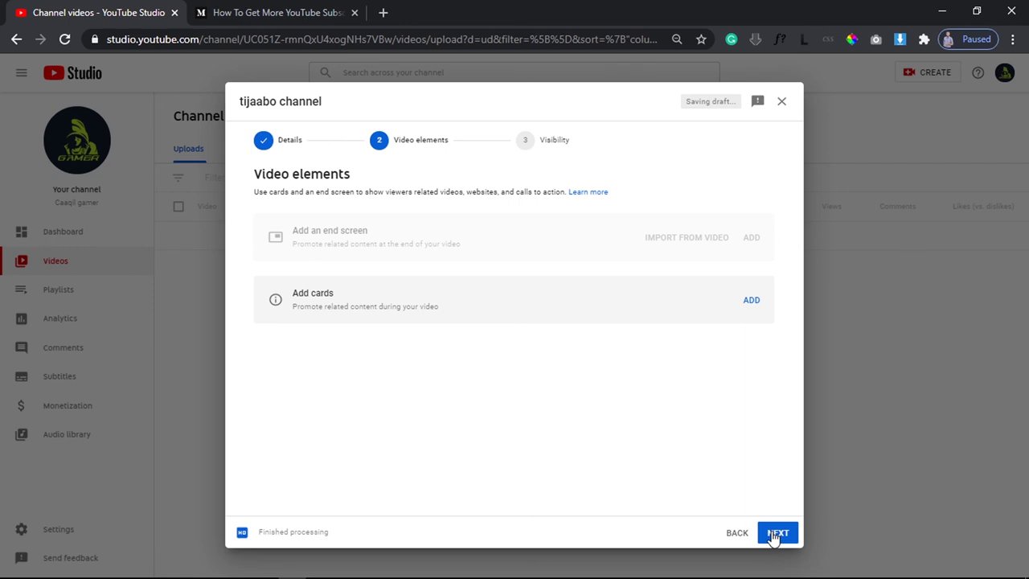
# Advance to Visibility and publish 'tijaabo channel' as Public.
pyautogui.click(773, 534)
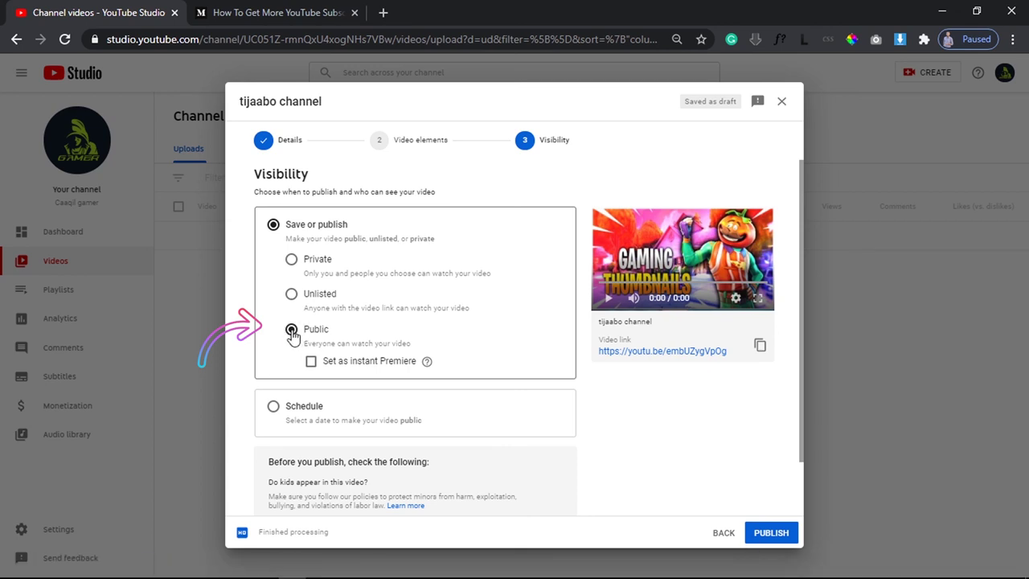
pyautogui.click(771, 533)
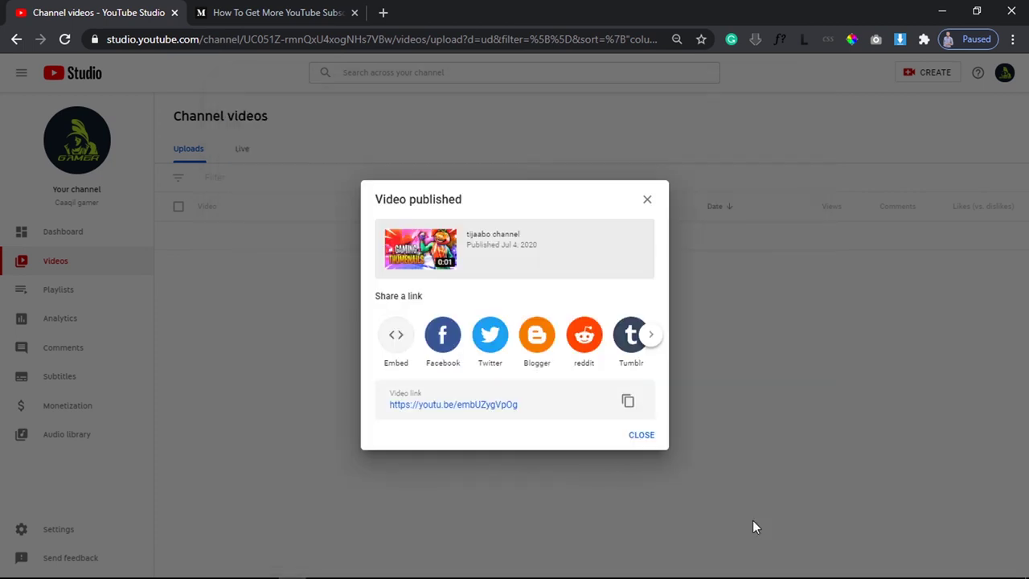
# Close the Video published dialog and the video-details tip.
pyautogui.click(646, 202)
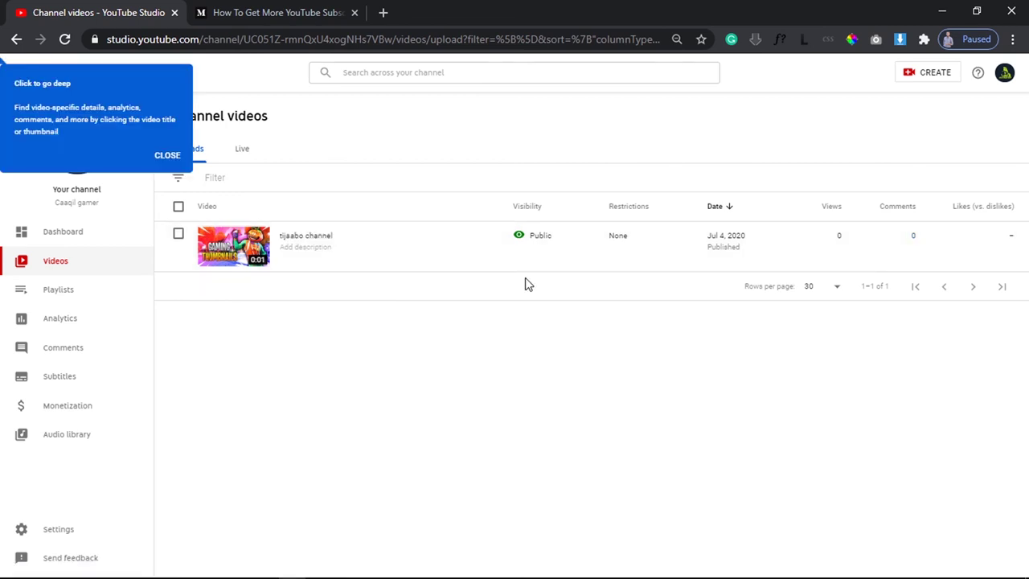
pyautogui.click(166, 156)
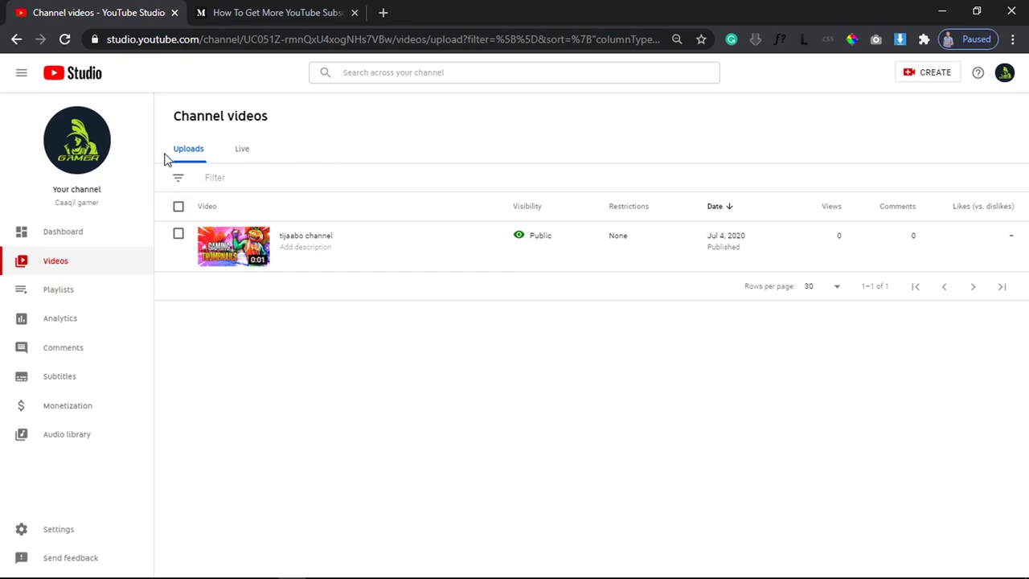